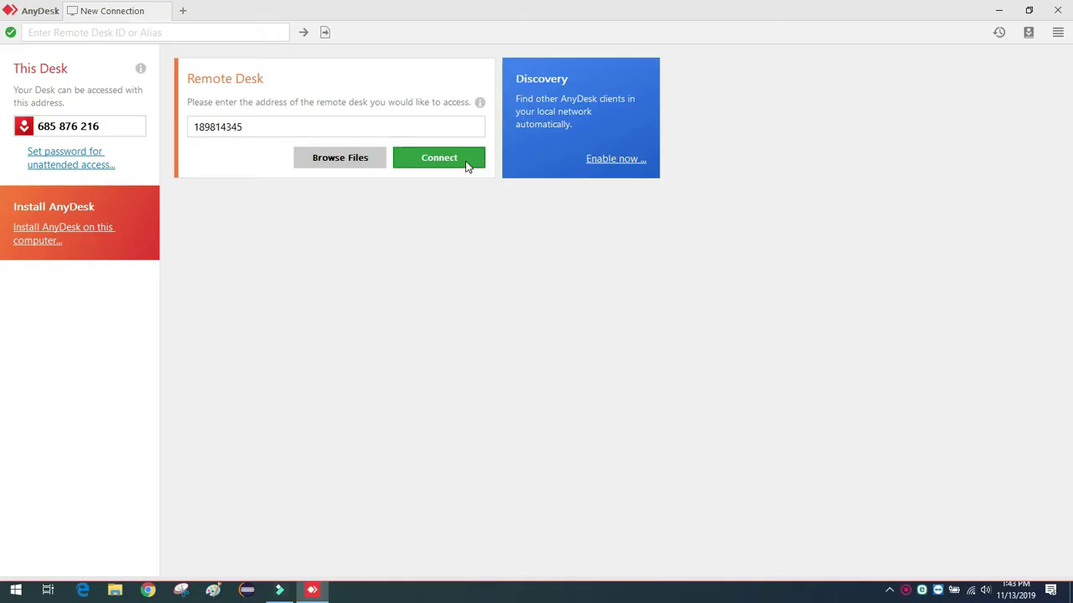
# Connect to the remote Mac's desk, move the session panel aside and hide the remote AnyDesk window.
pyautogui.click(468, 165)
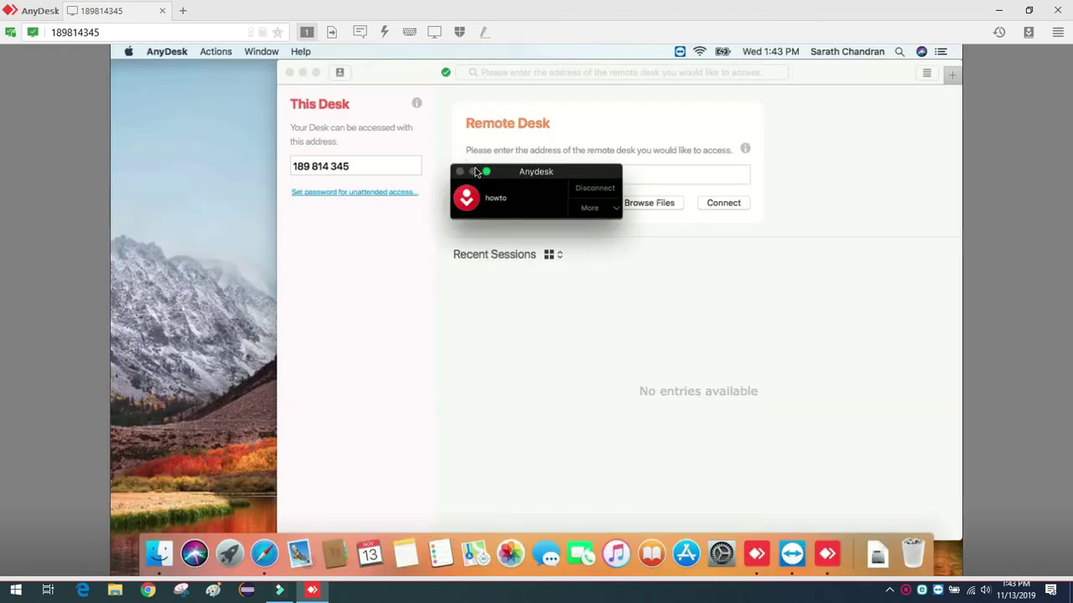
pyautogui.moveTo(503, 173); pyautogui.dragTo(166, 498)
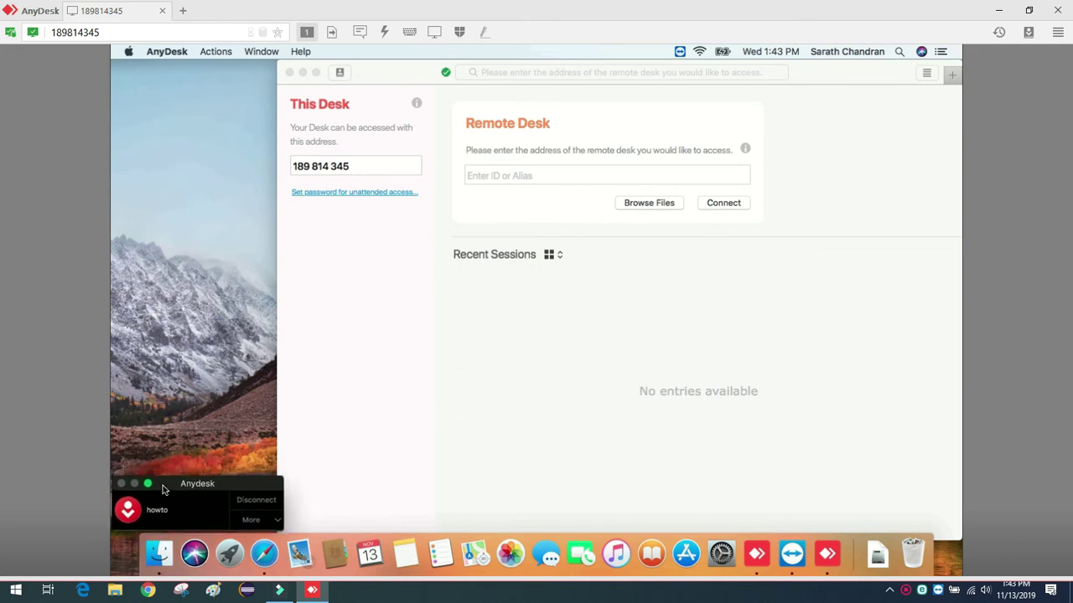
pyautogui.click(302, 73)
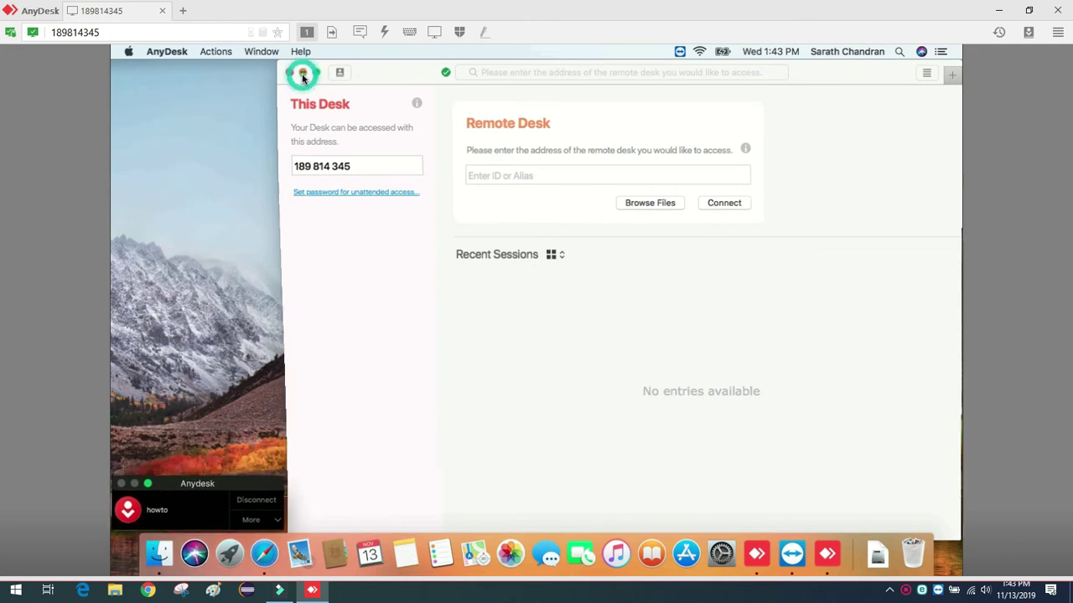
# Delete the KONICA MINOLTA bizhub C224e printer in System Preferences' Printers & Scanners.
pyautogui.click(453, 197)
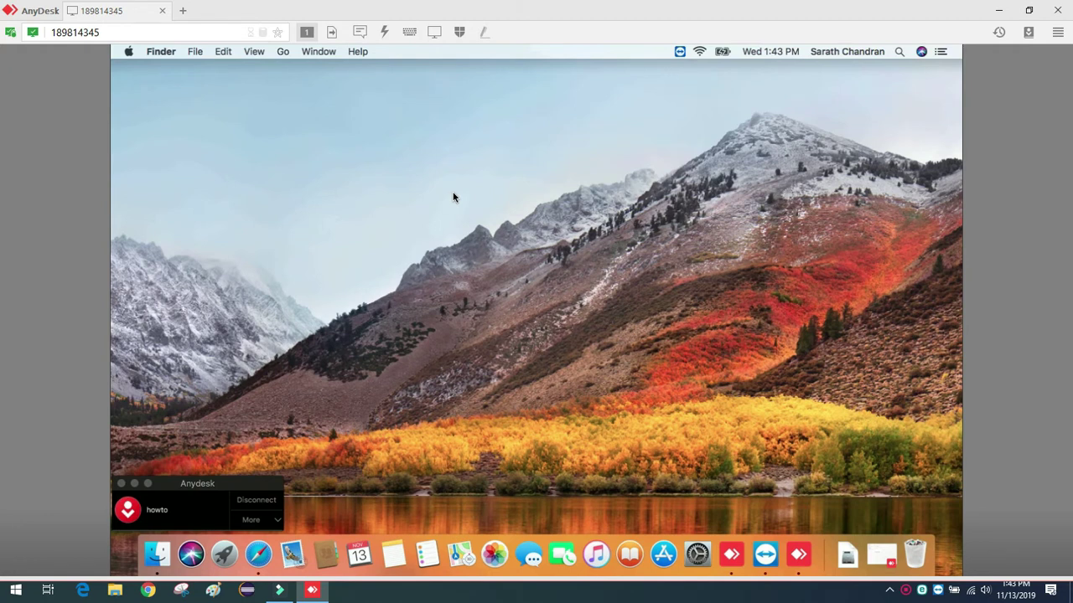
pyautogui.click(130, 52)
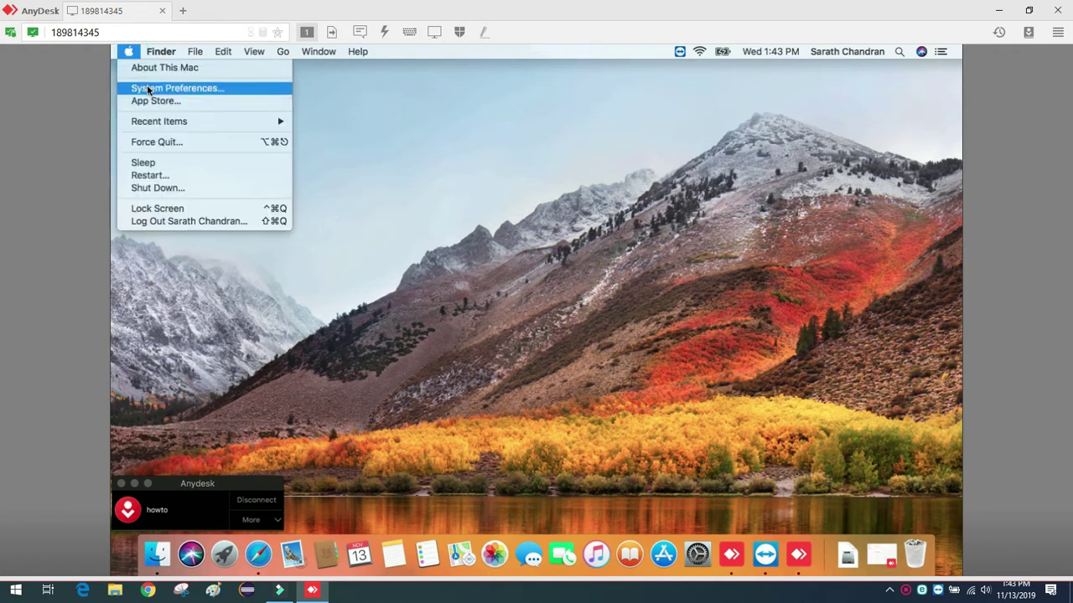
pyautogui.click(147, 89)
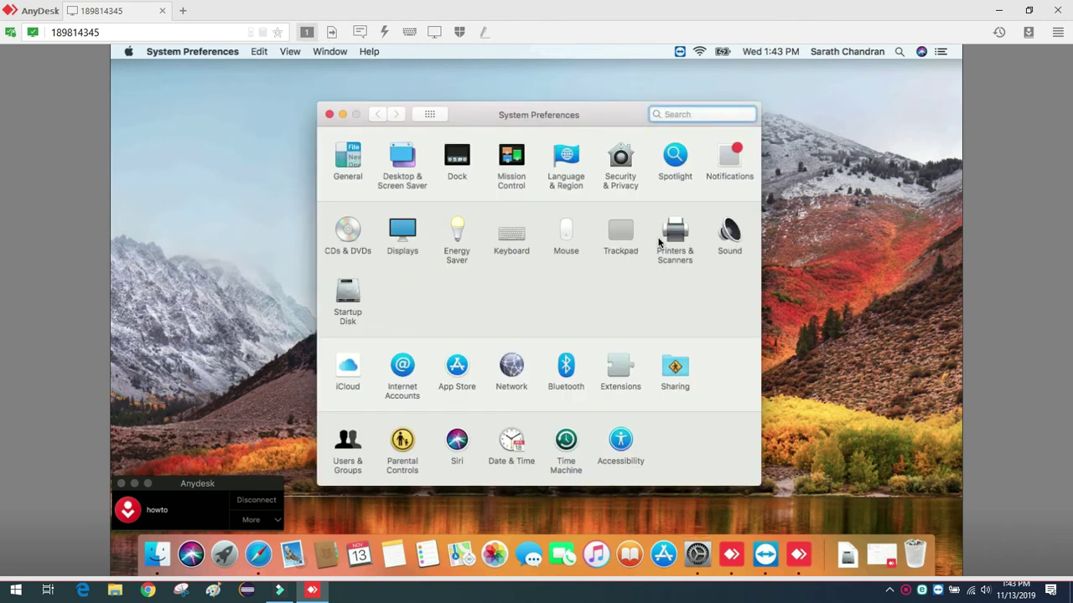
pyautogui.click(659, 242)
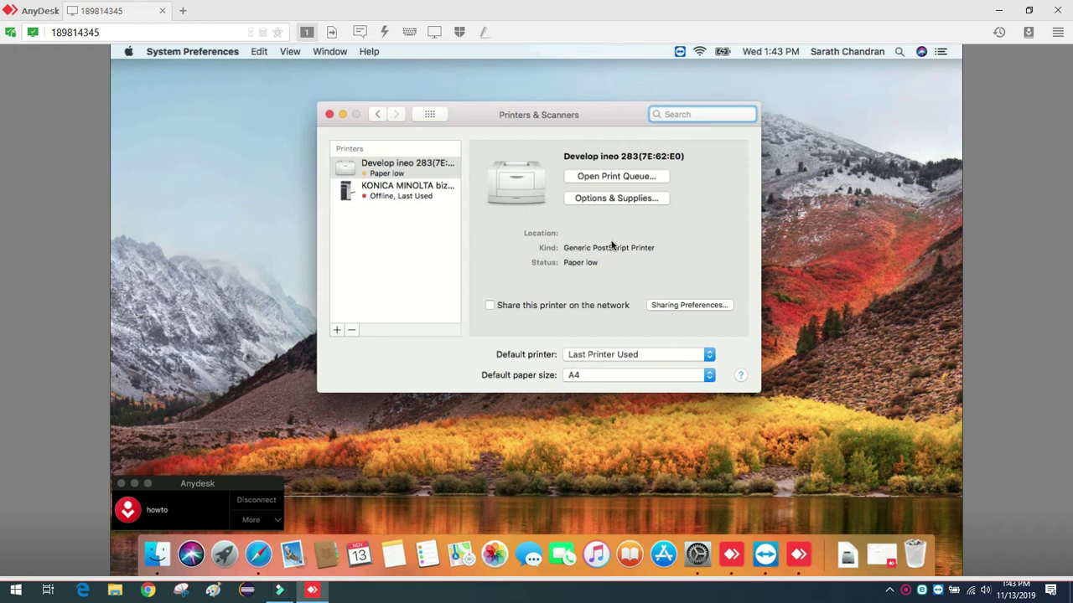
pyautogui.click(435, 203)
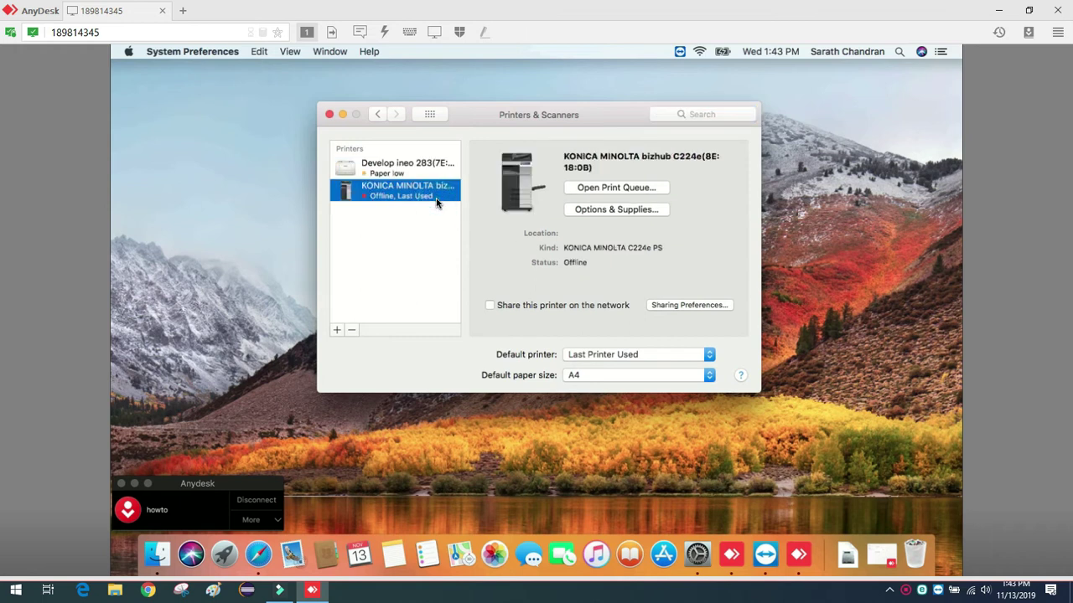
pyautogui.click(351, 331)
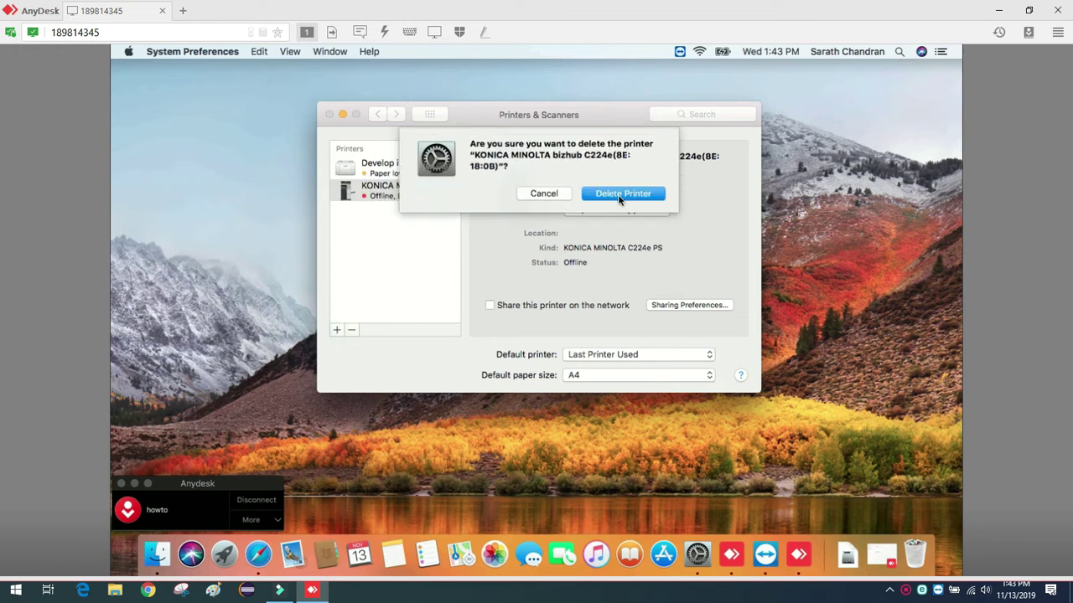
pyautogui.click(619, 195)
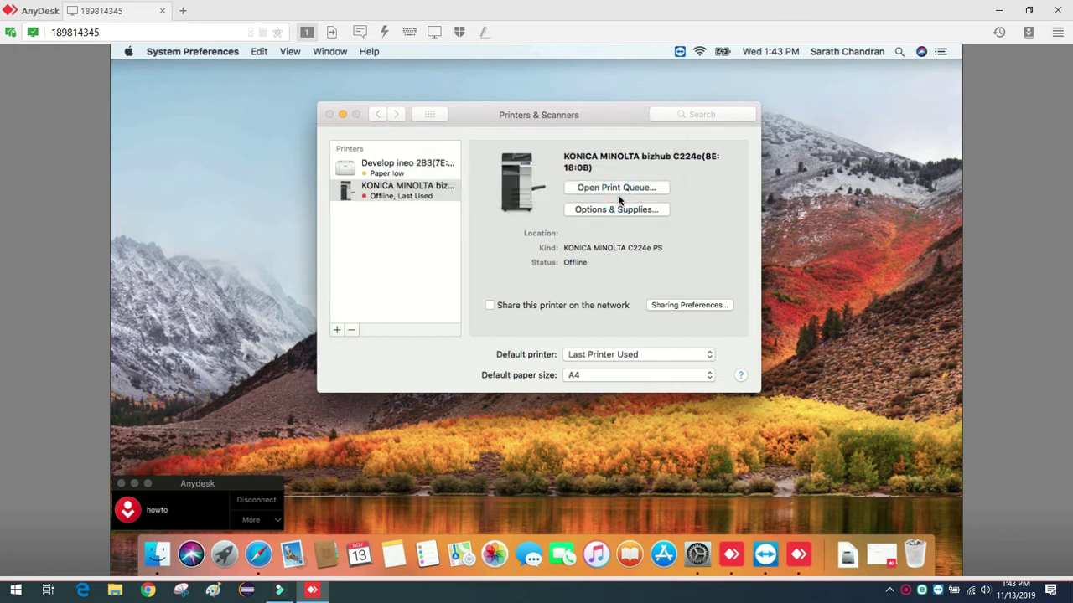
pyautogui.click(336, 330)
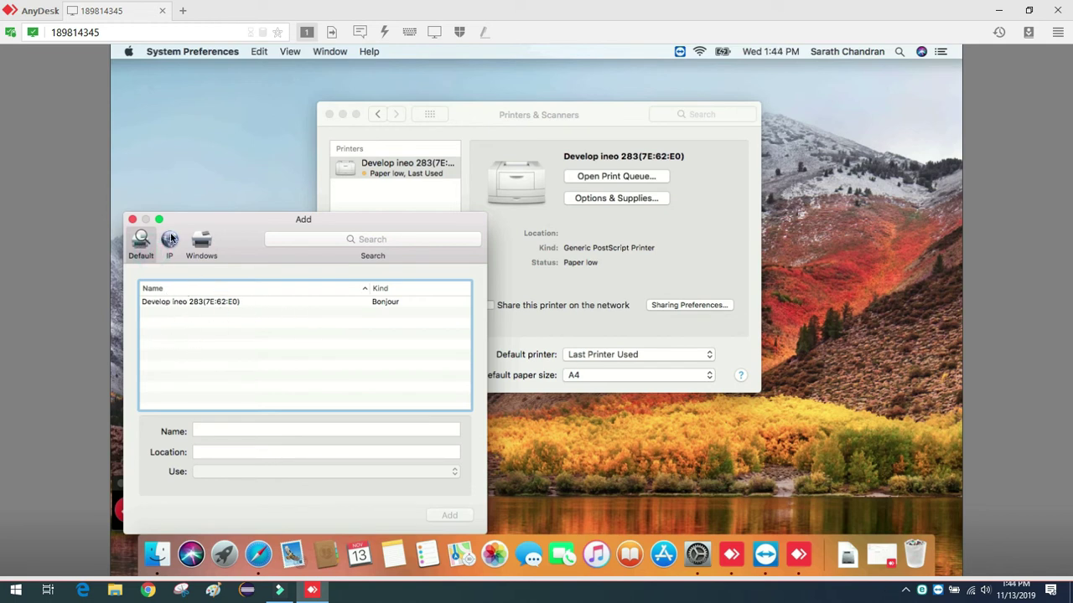
pyautogui.click(191, 316)
pyautogui.click(377, 303)
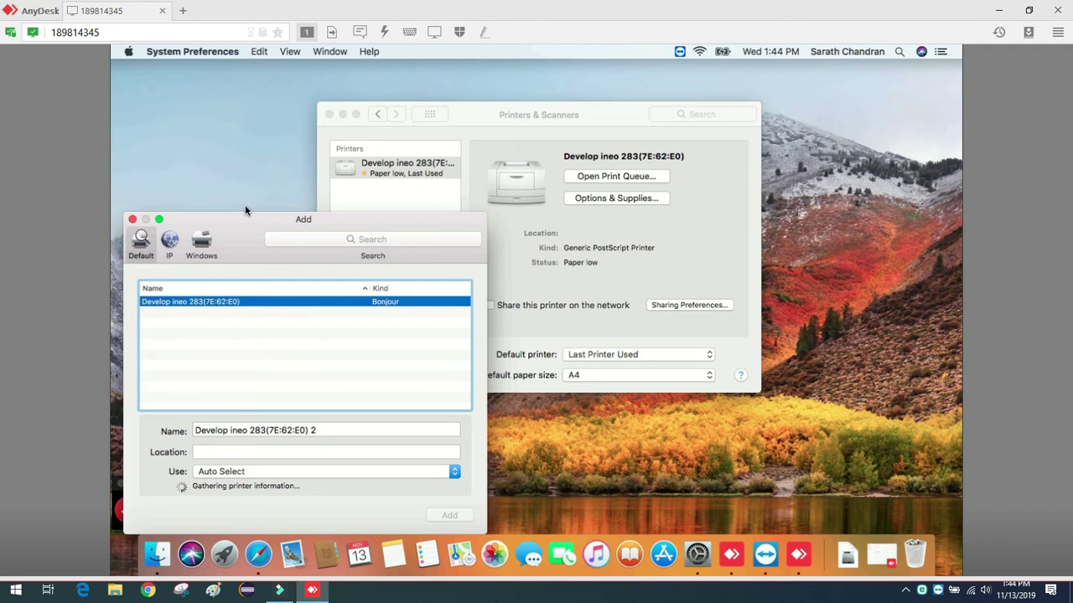
pyautogui.click(203, 174)
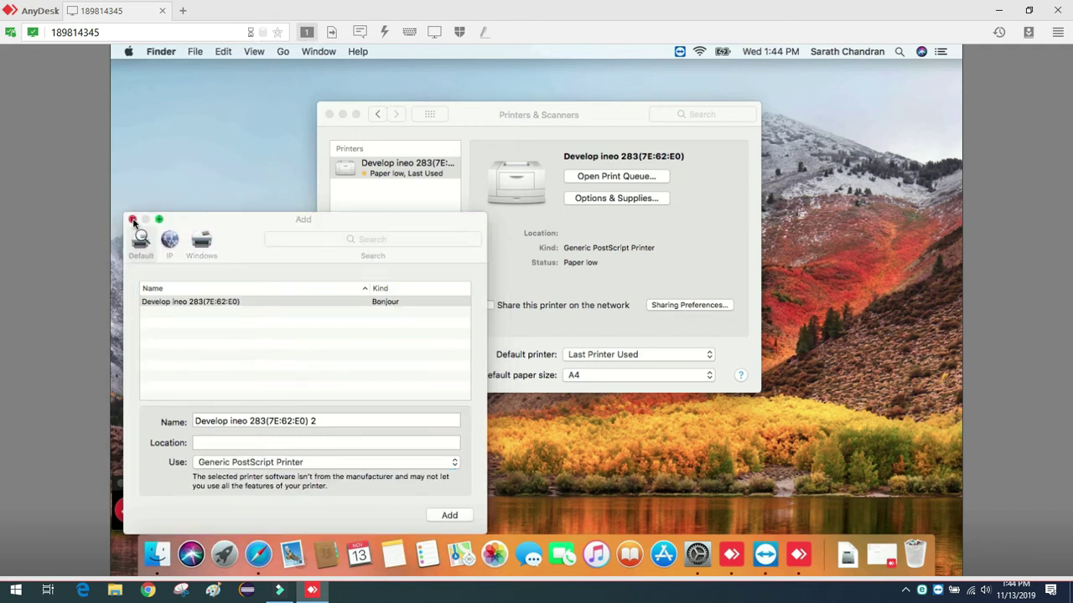
pyautogui.click(132, 220)
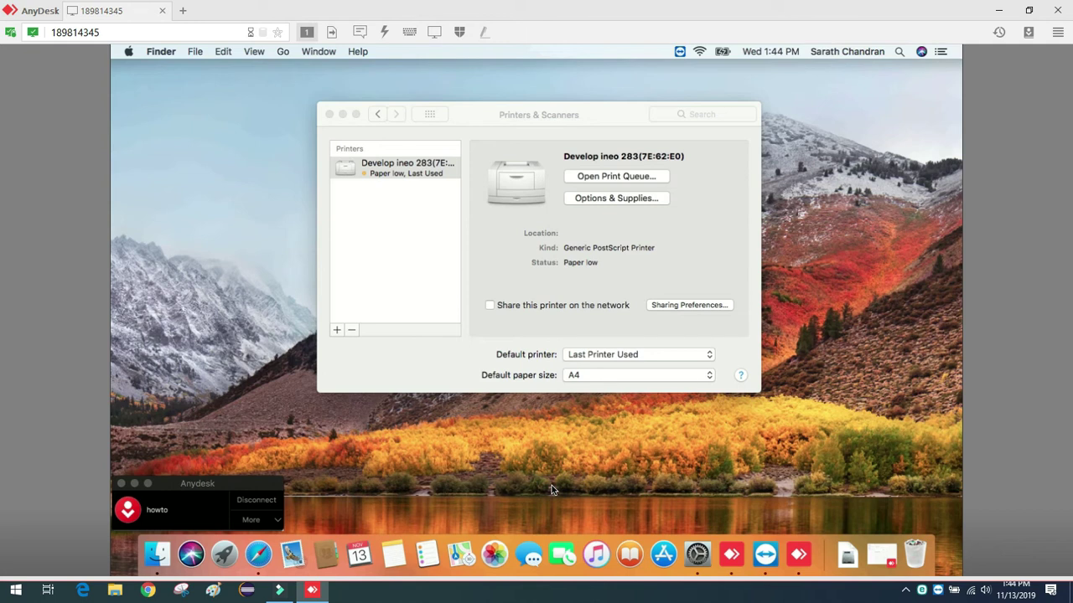
# Load the printer's web page at 192.168.2.199 in Safari and choose Administrator login.
pyautogui.click(258, 554)
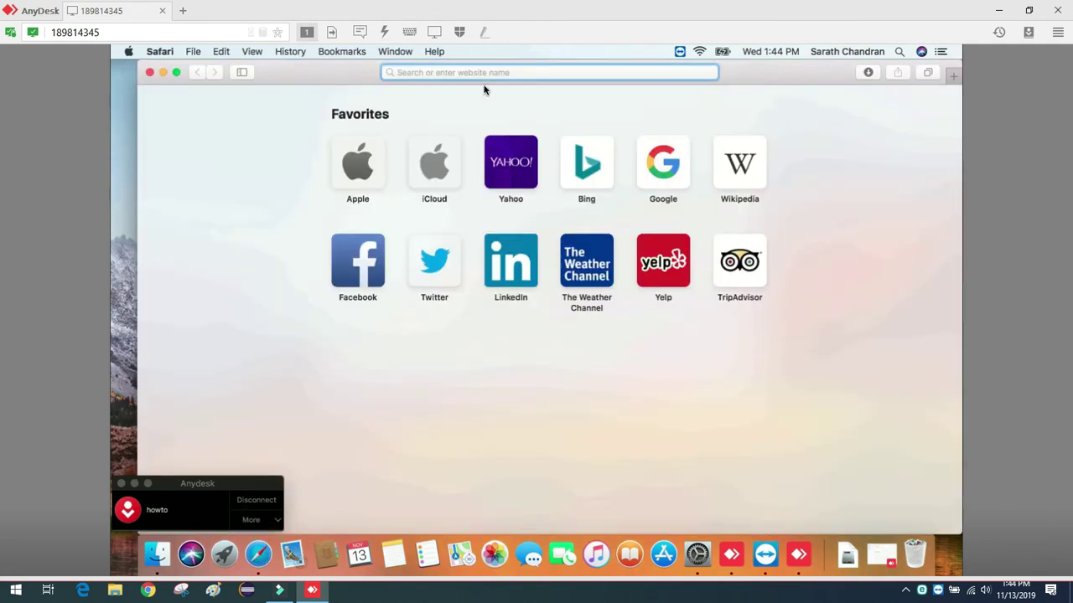
pyautogui.write('192')
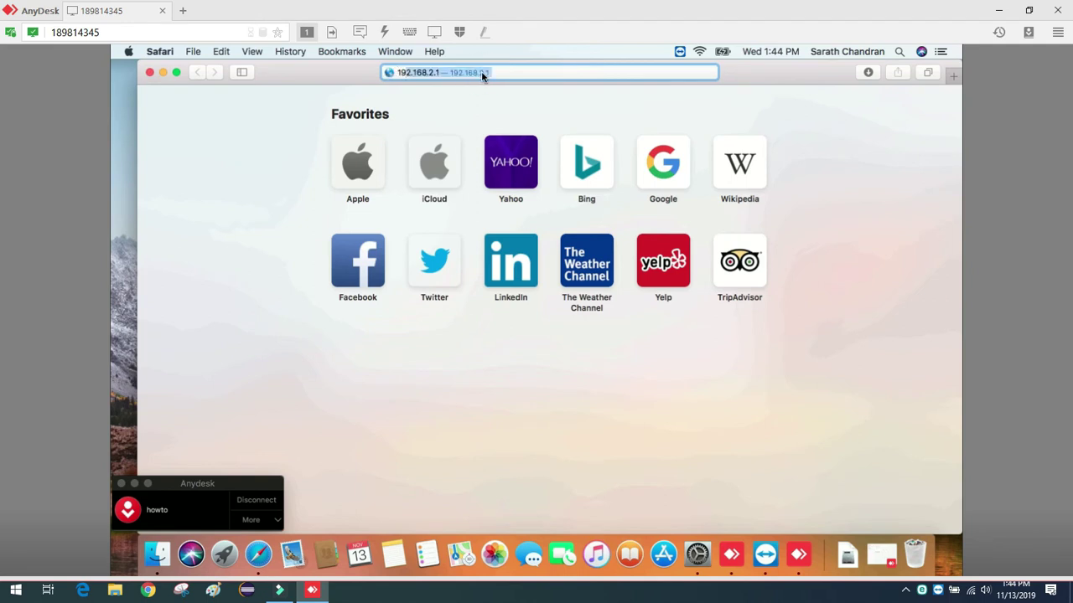
pyautogui.write('.168.2.1')
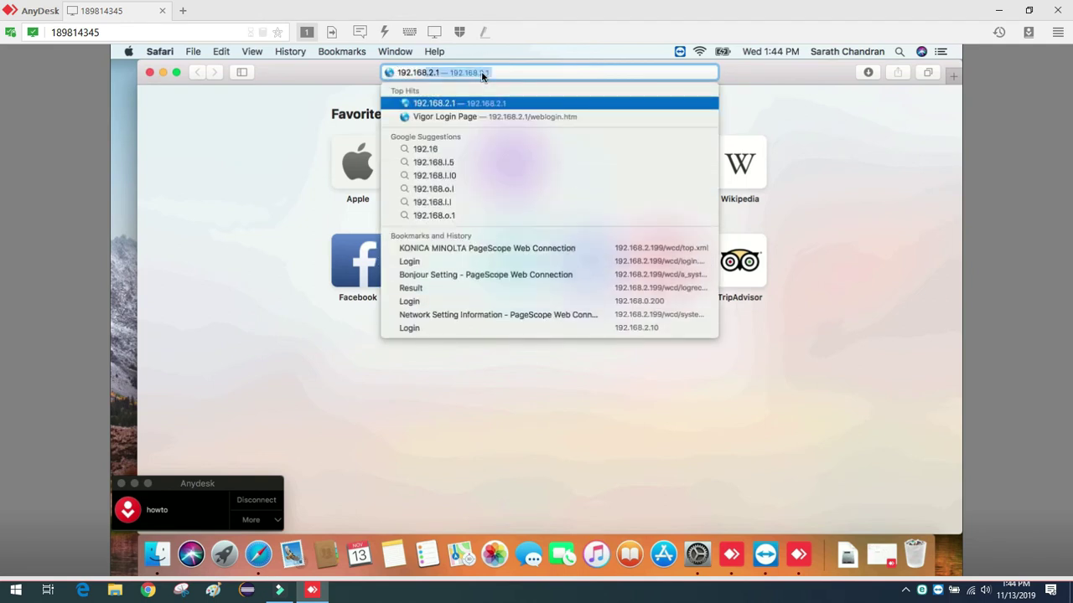
pyautogui.write('99')
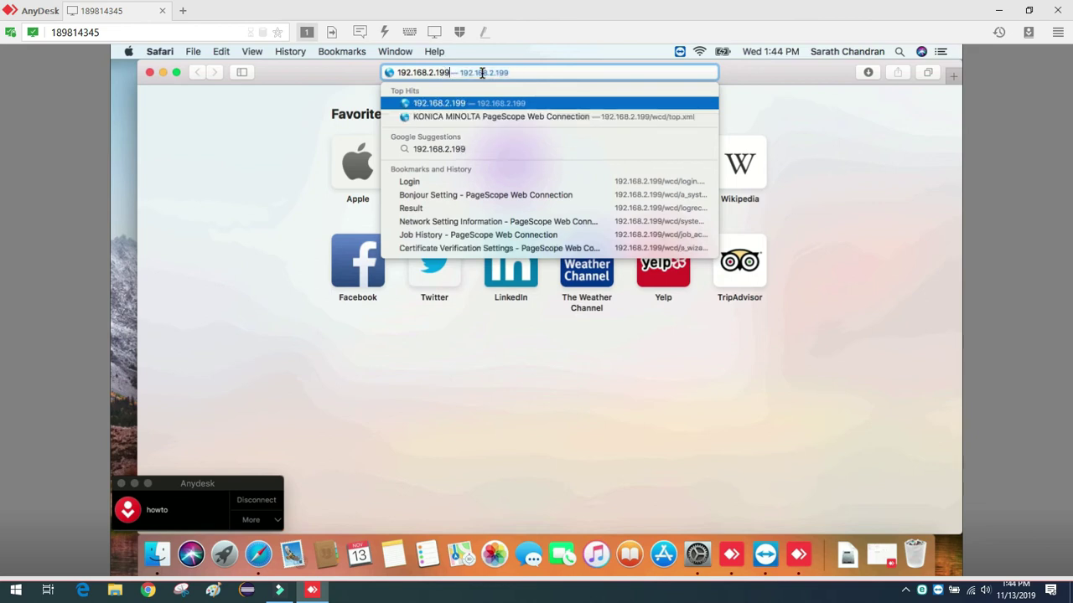
pyautogui.press('Return')
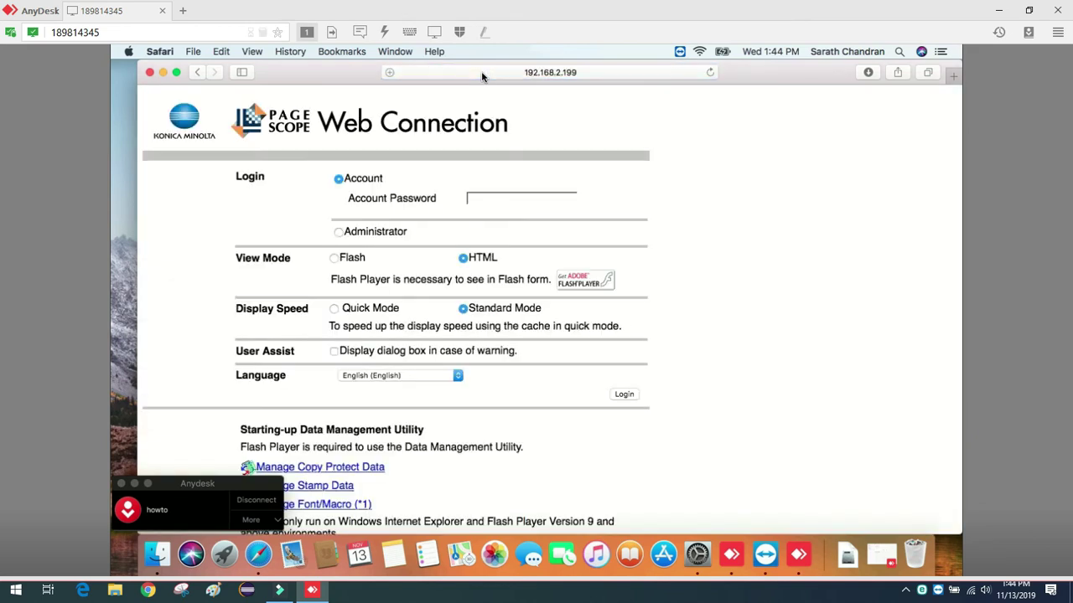
pyautogui.click(338, 235)
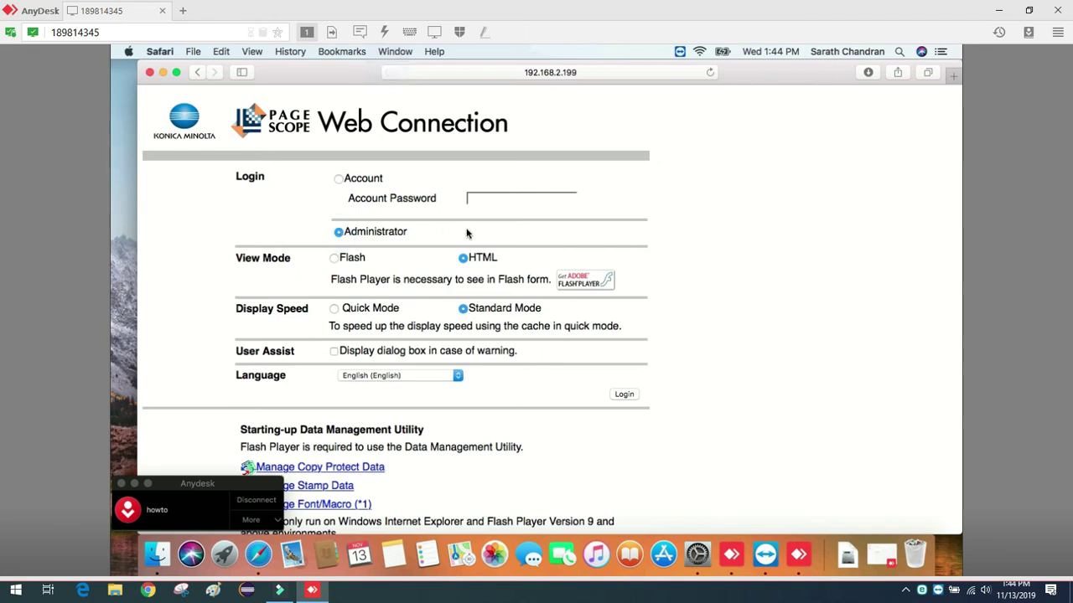
pyautogui.click(624, 395)
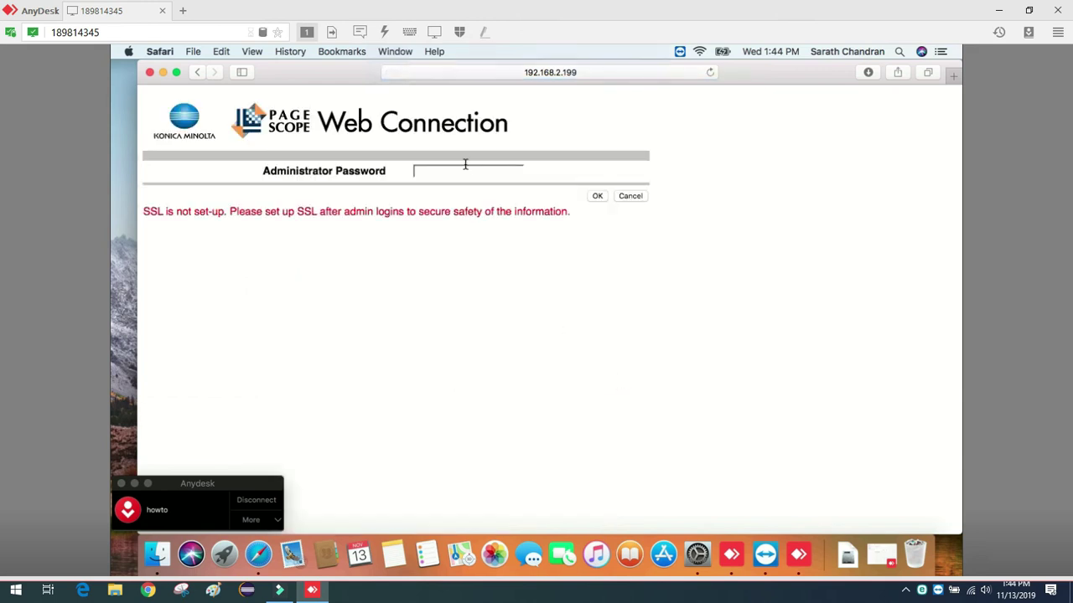
# Try a typed administrator password, which fails, and return to the login page.
pyautogui.click(463, 175)
pyautogui.press('Escape')
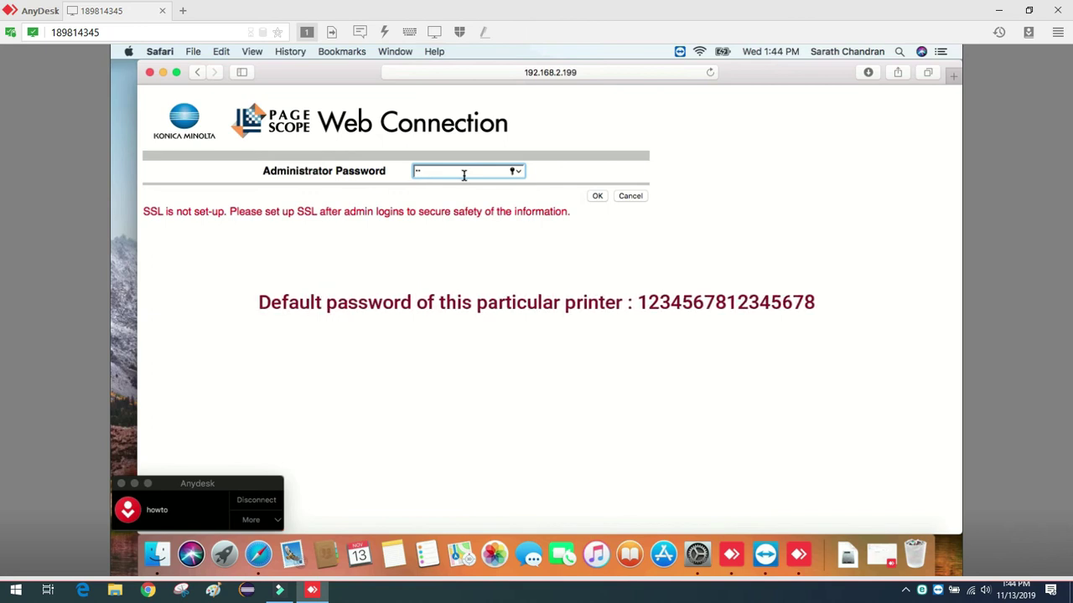
pyautogui.write('12345')
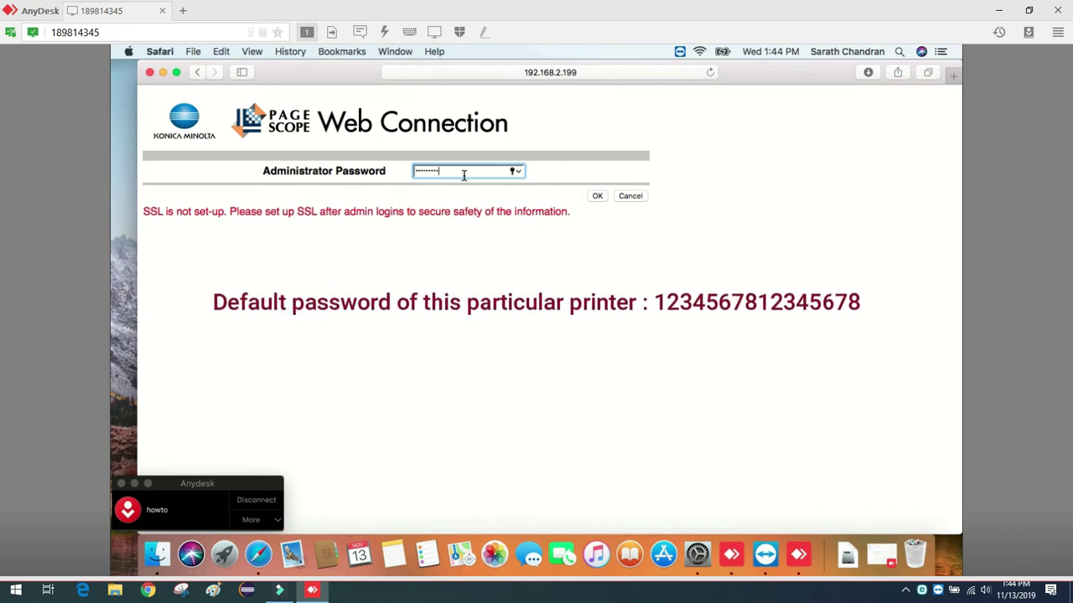
pyautogui.write('678123456')
pyautogui.click(595, 196)
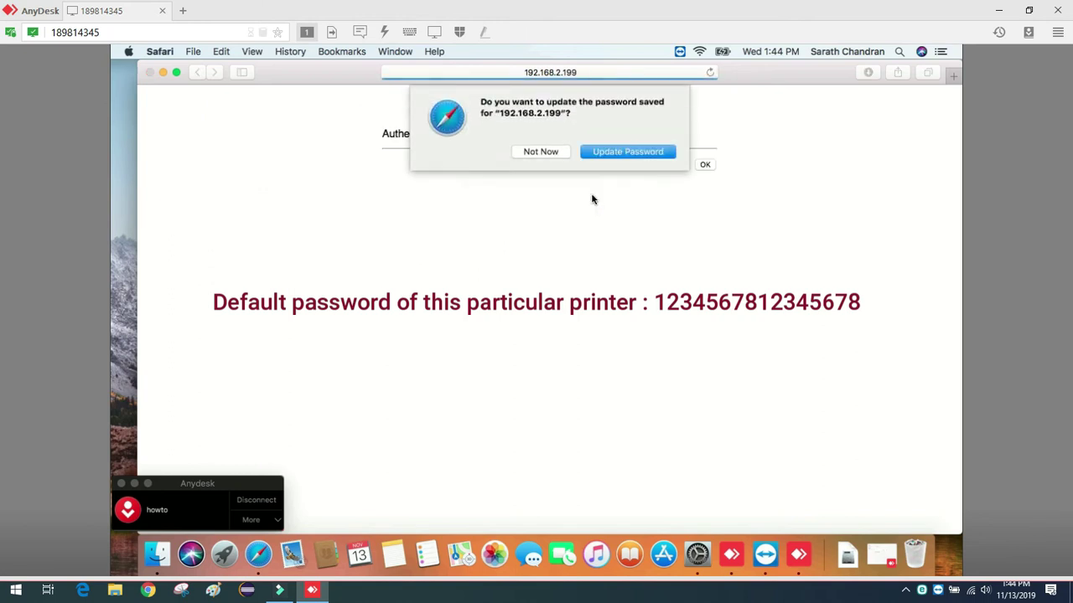
pyautogui.click(558, 155)
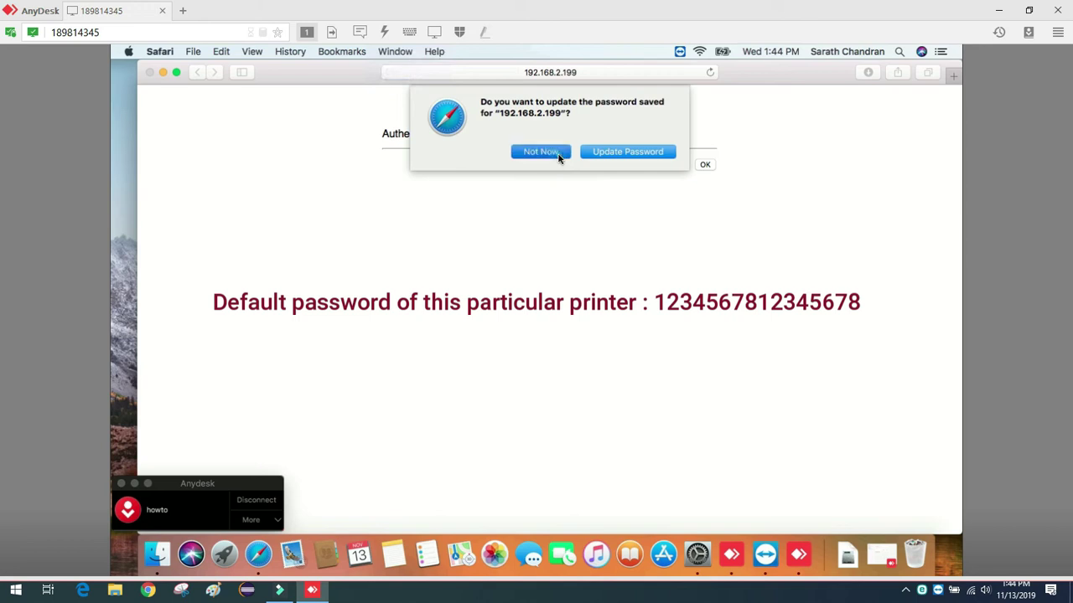
pyautogui.click(706, 166)
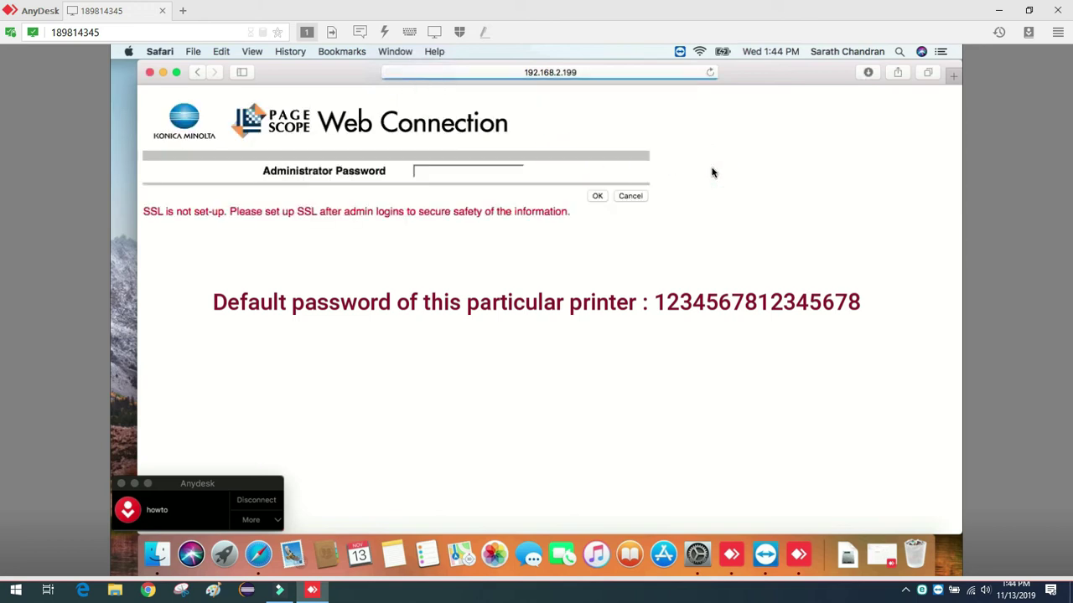
# Log in with the saved administrator password and postpone the information-collection permission.
pyautogui.click(513, 172)
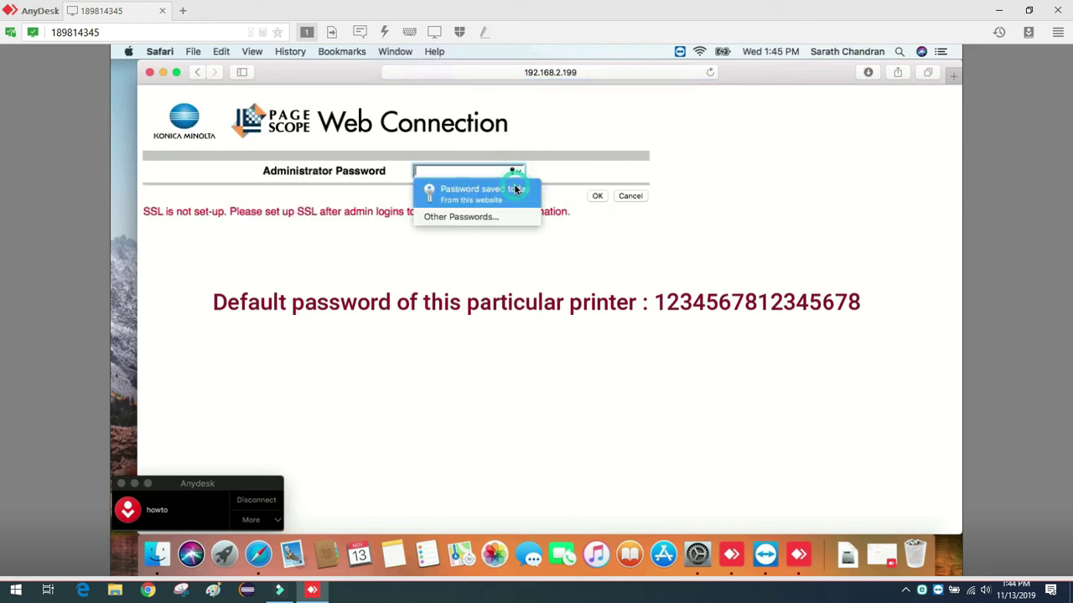
pyautogui.click(514, 190)
pyautogui.click(598, 198)
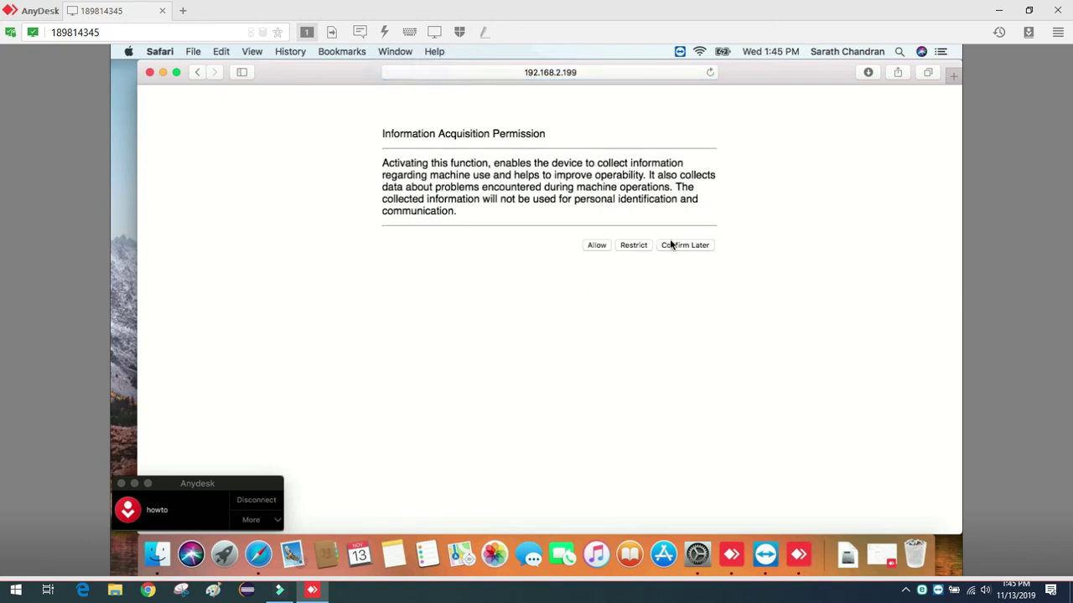
pyautogui.click(672, 247)
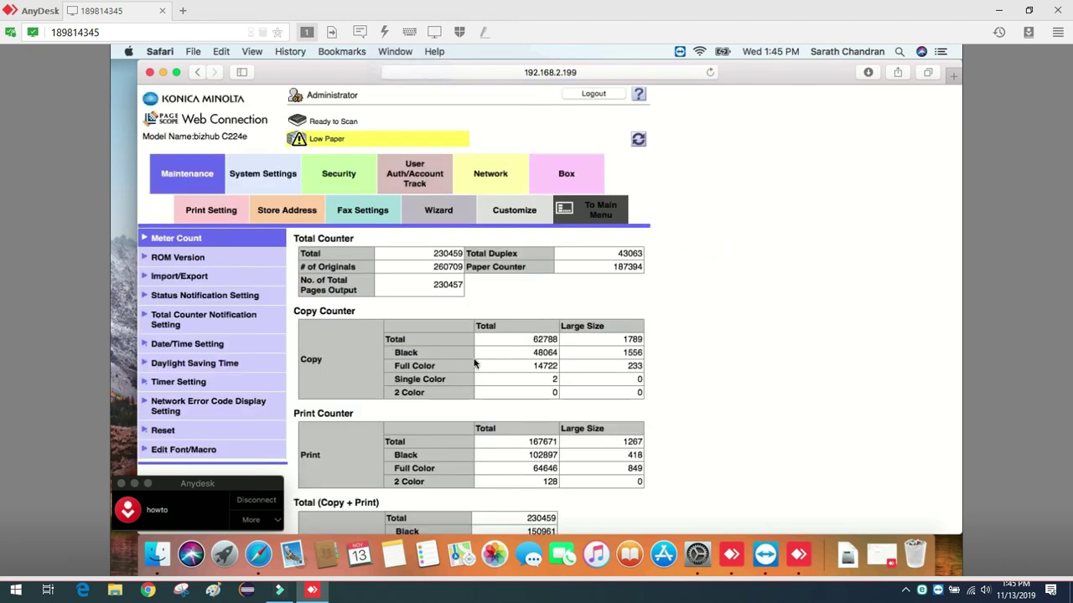
# Switch Bonjour to ON under the Network tab's Bonjour Setting.
pyautogui.click(239, 480)
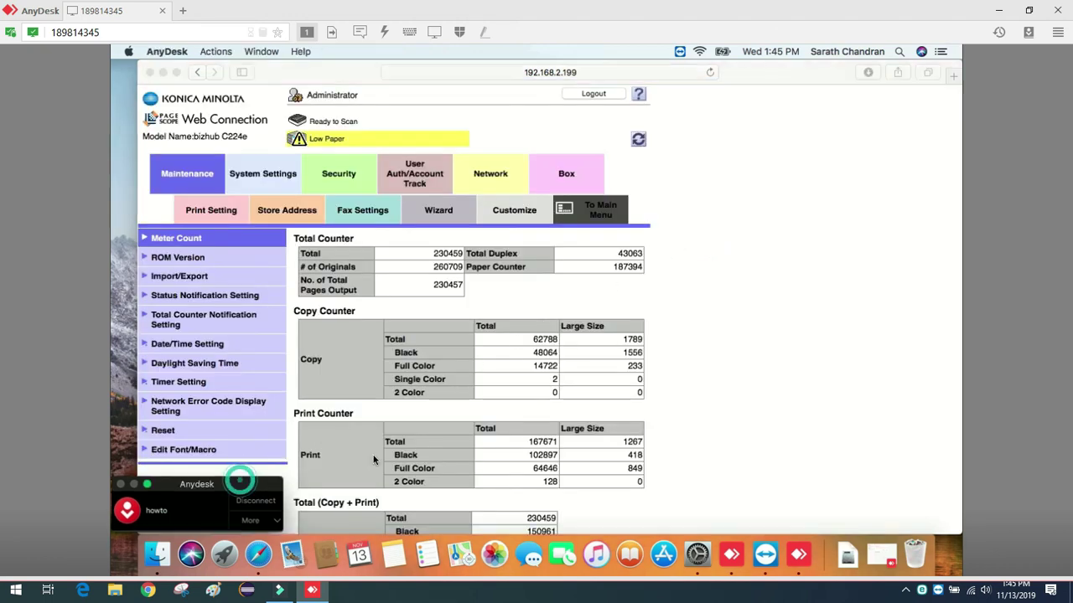
pyautogui.moveTo(240, 479); pyautogui.dragTo(910, 383)
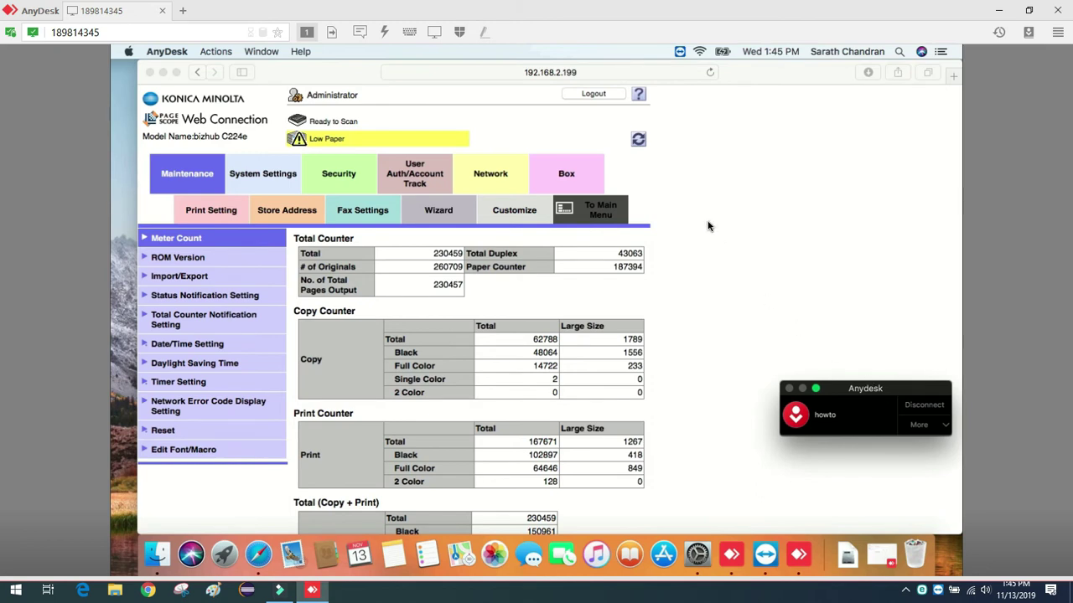
pyautogui.click(484, 175)
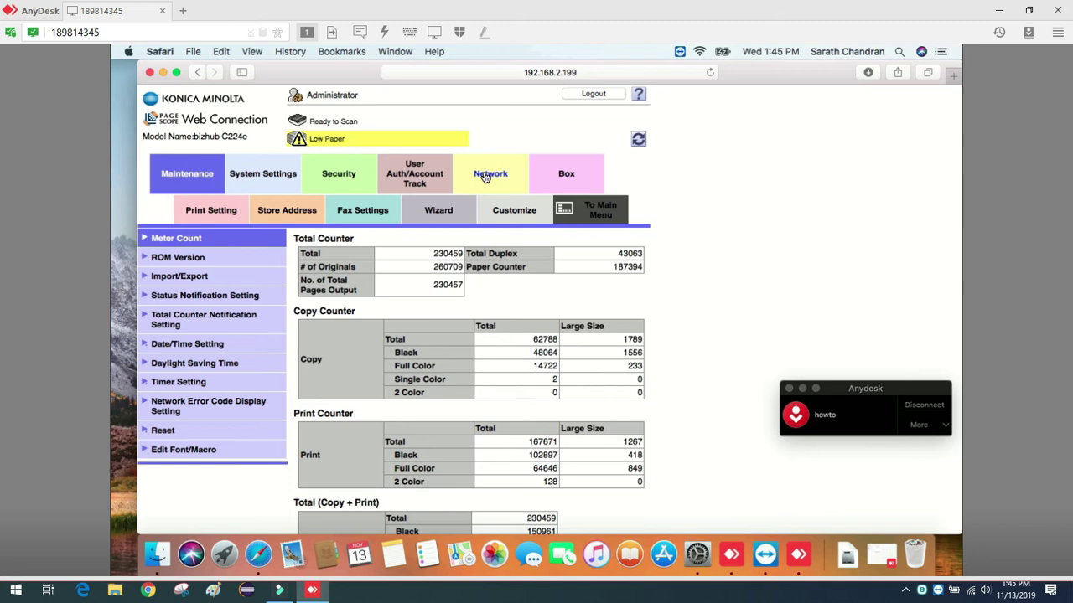
pyautogui.click(484, 176)
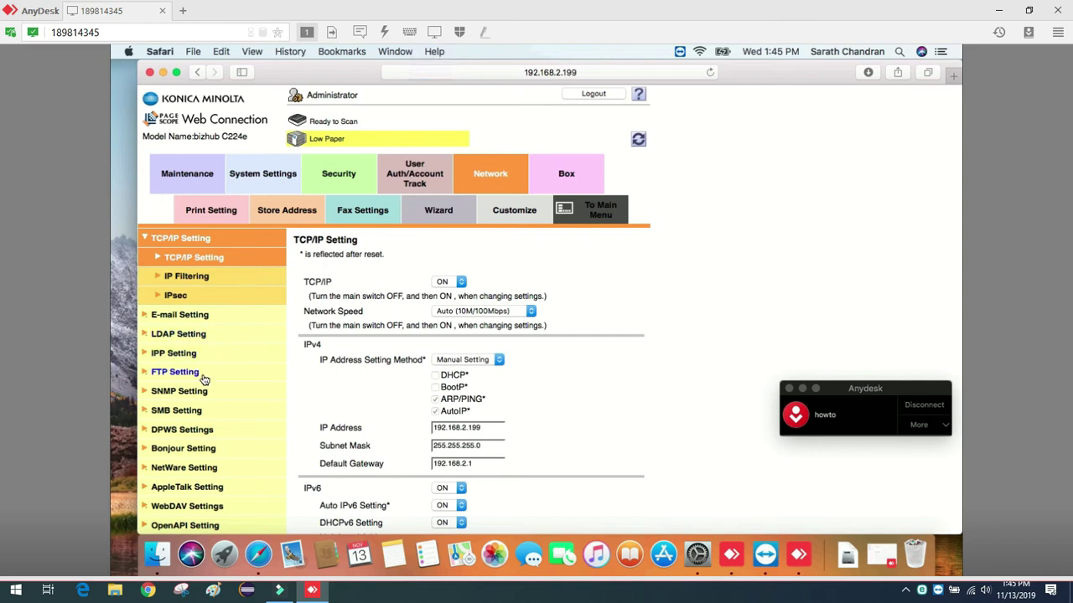
pyautogui.click(195, 450)
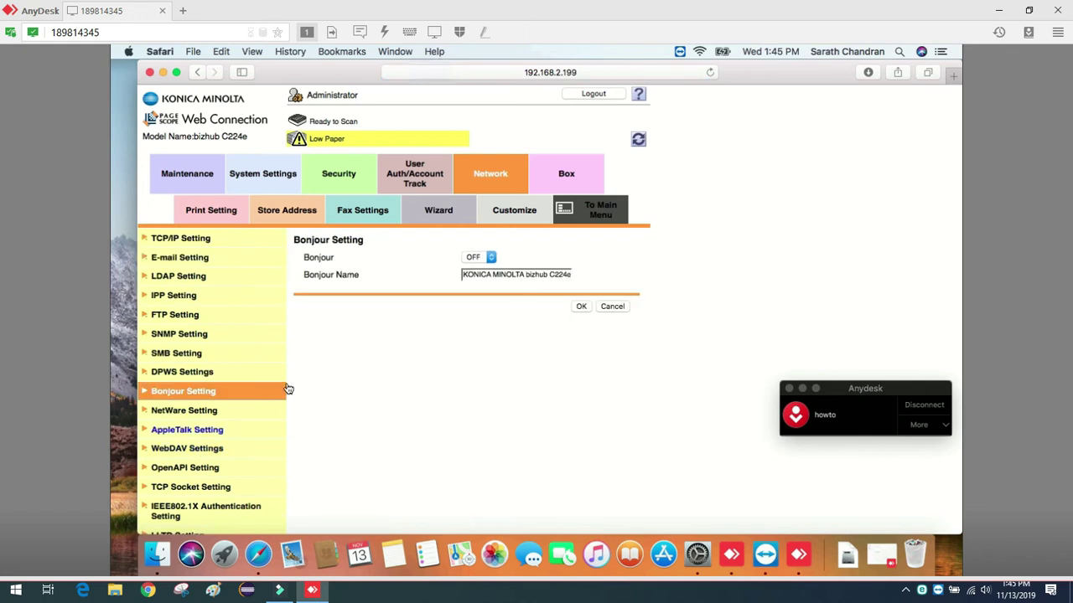
pyautogui.click(474, 256)
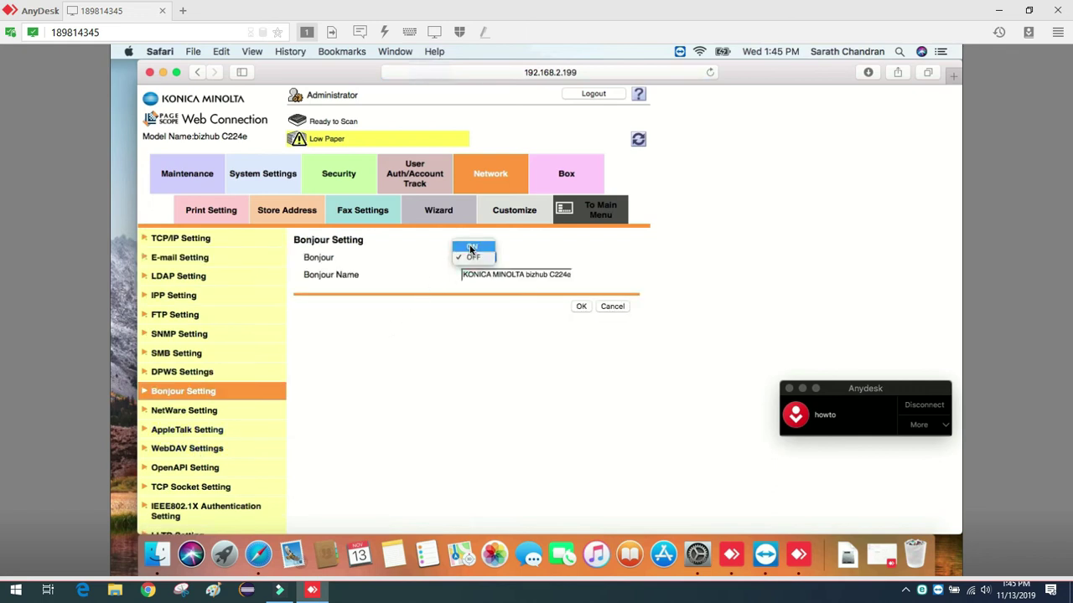
pyautogui.click(470, 249)
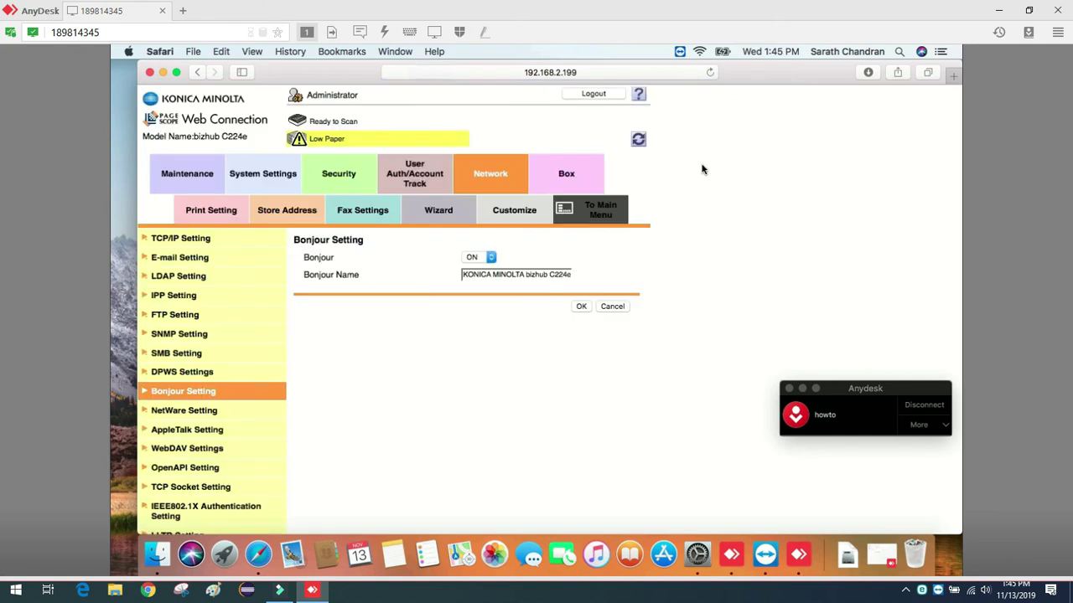
# Set AppleTalk to ON, apply it, then log out of the administrator session.
pyautogui.click(217, 433)
pyautogui.click(481, 282)
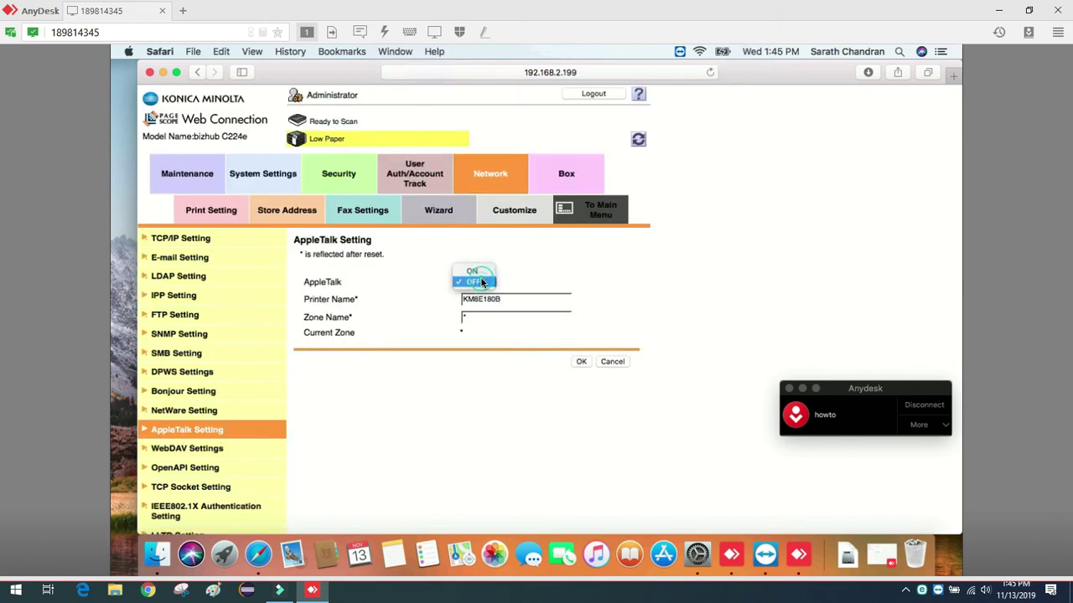
pyautogui.click(475, 271)
pyautogui.click(580, 362)
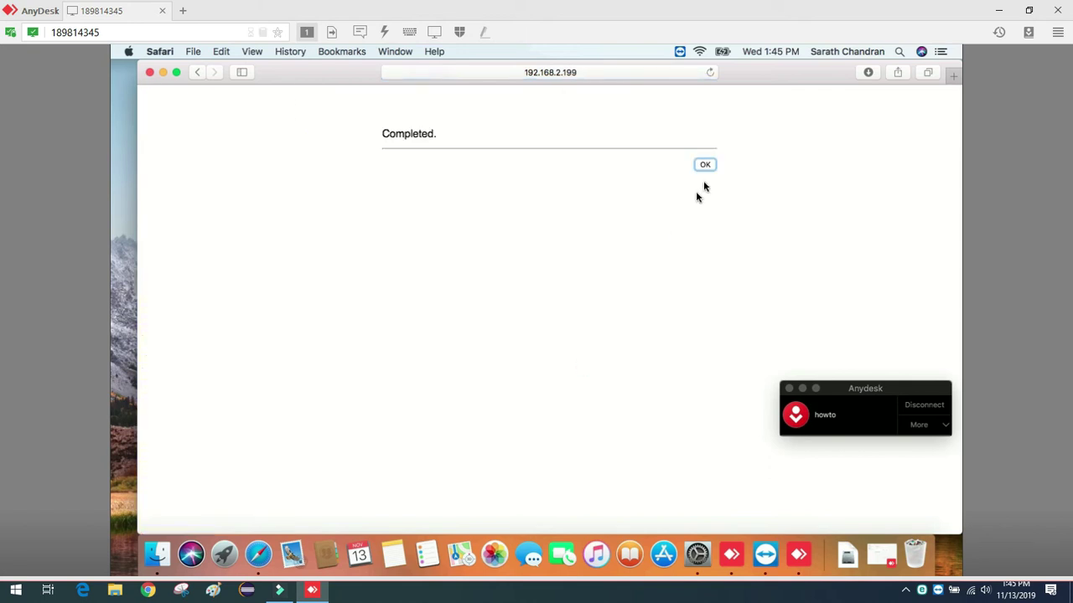
pyautogui.click(706, 165)
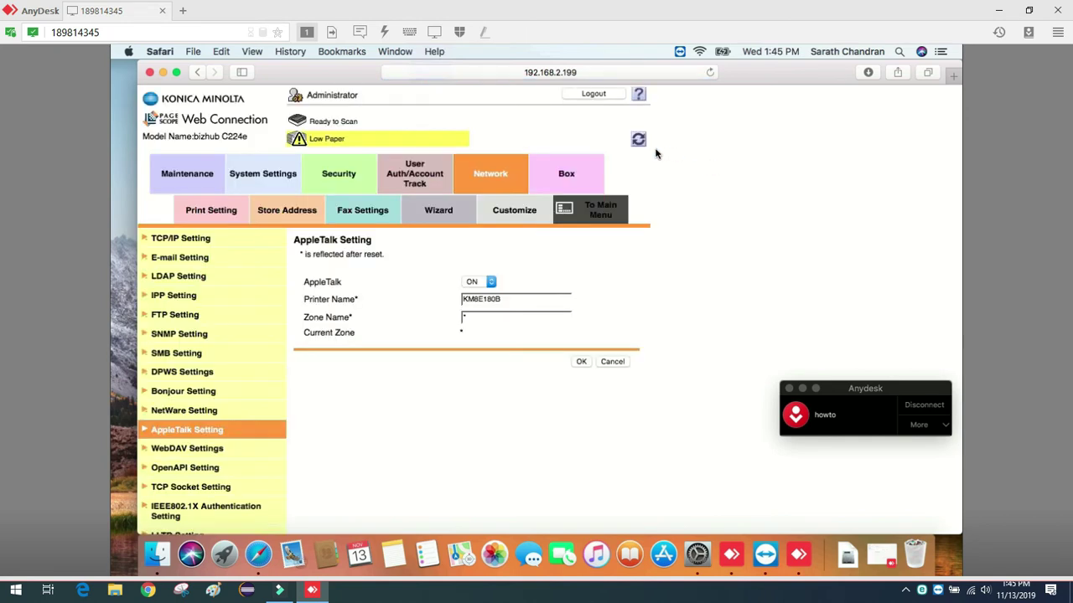
pyautogui.click(594, 95)
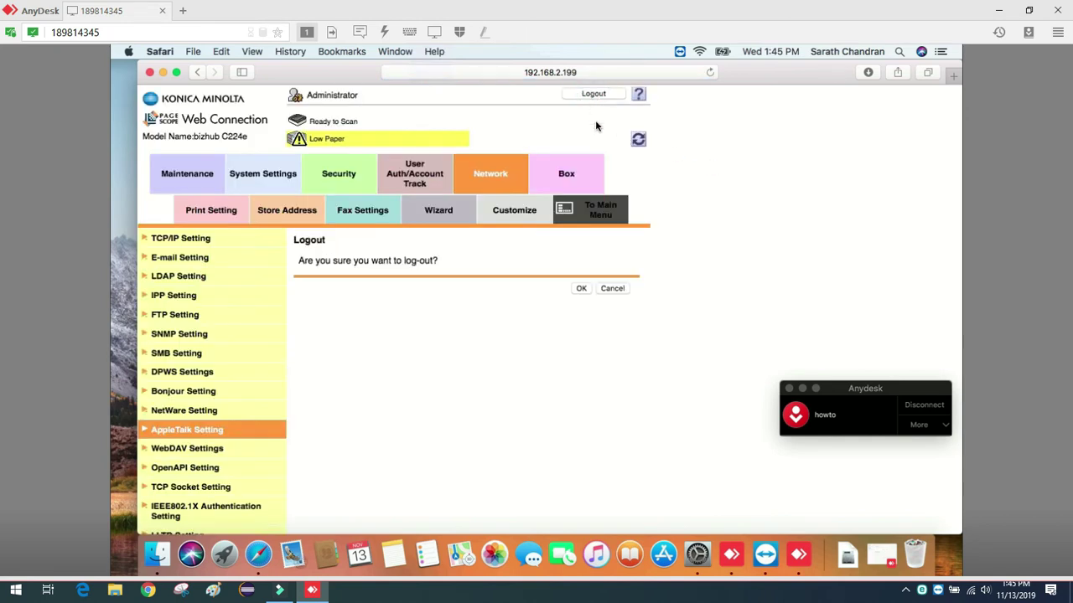
pyautogui.click(581, 288)
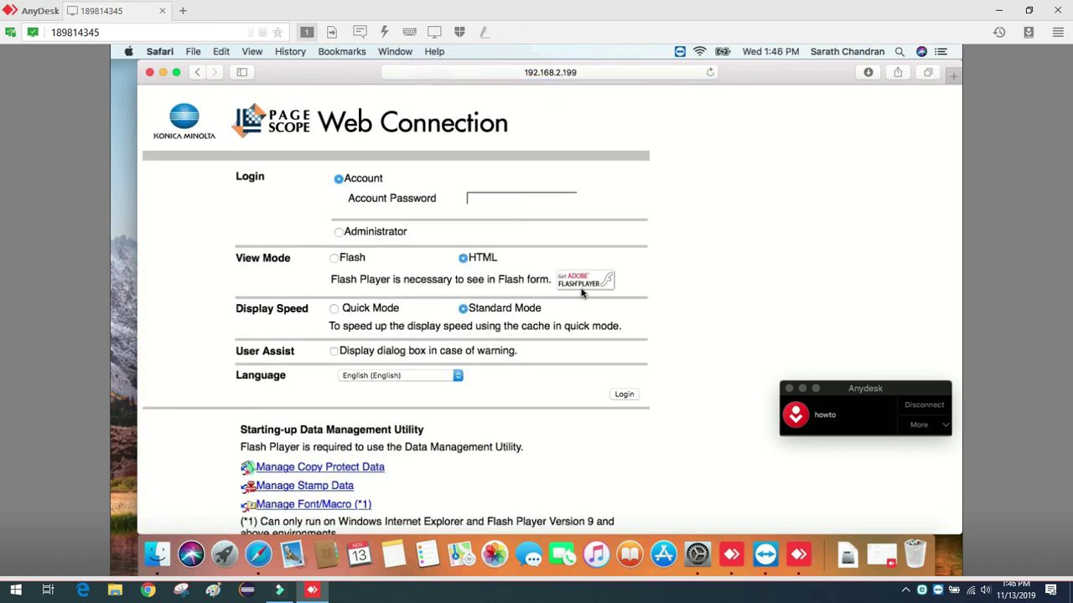
pyautogui.click(119, 231)
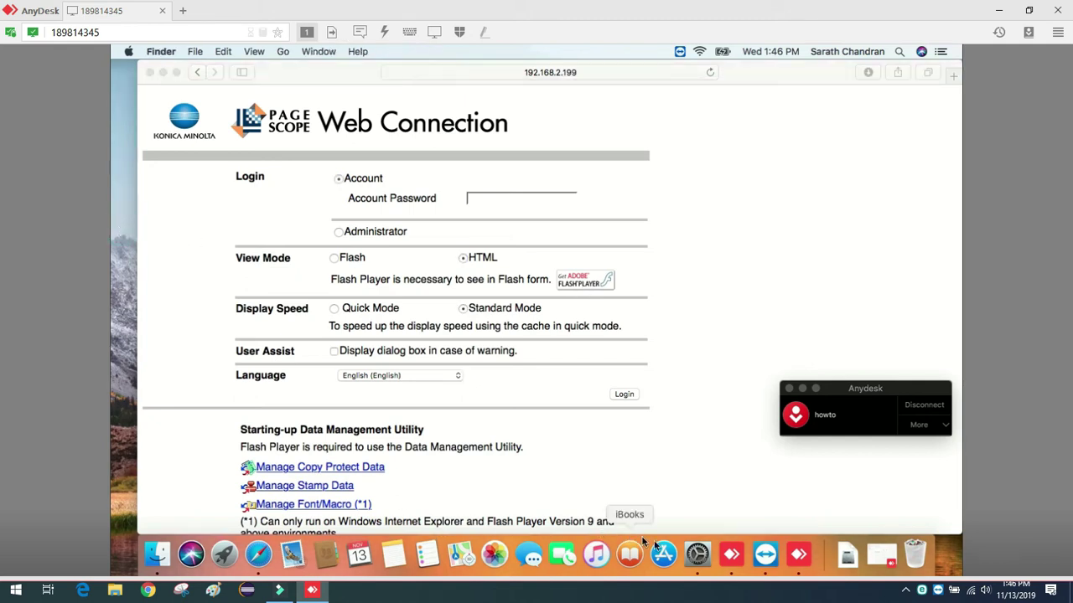
pyautogui.click(704, 560)
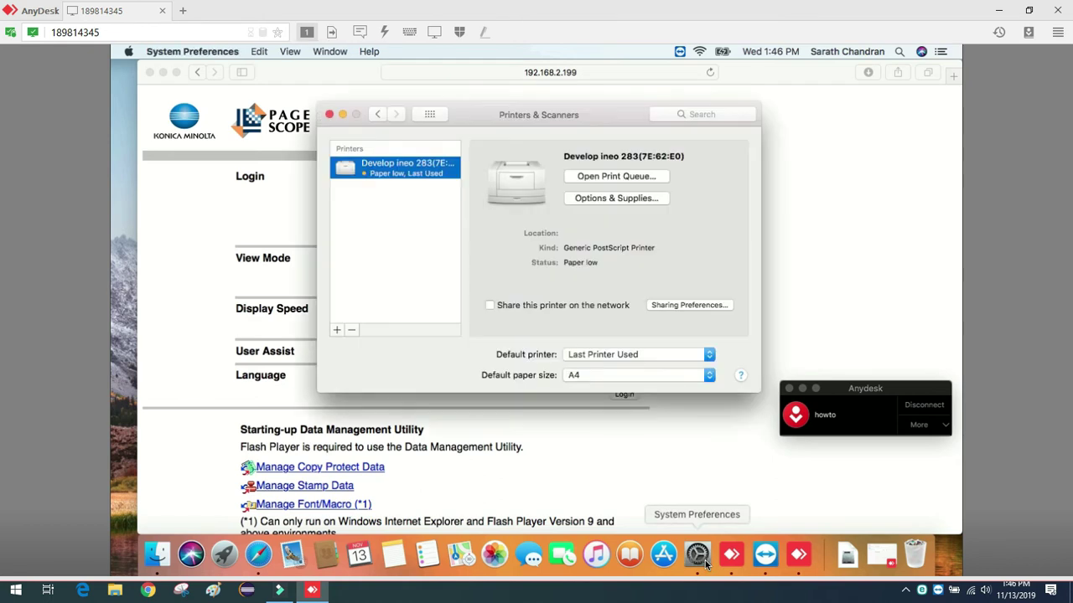
pyautogui.click(337, 329)
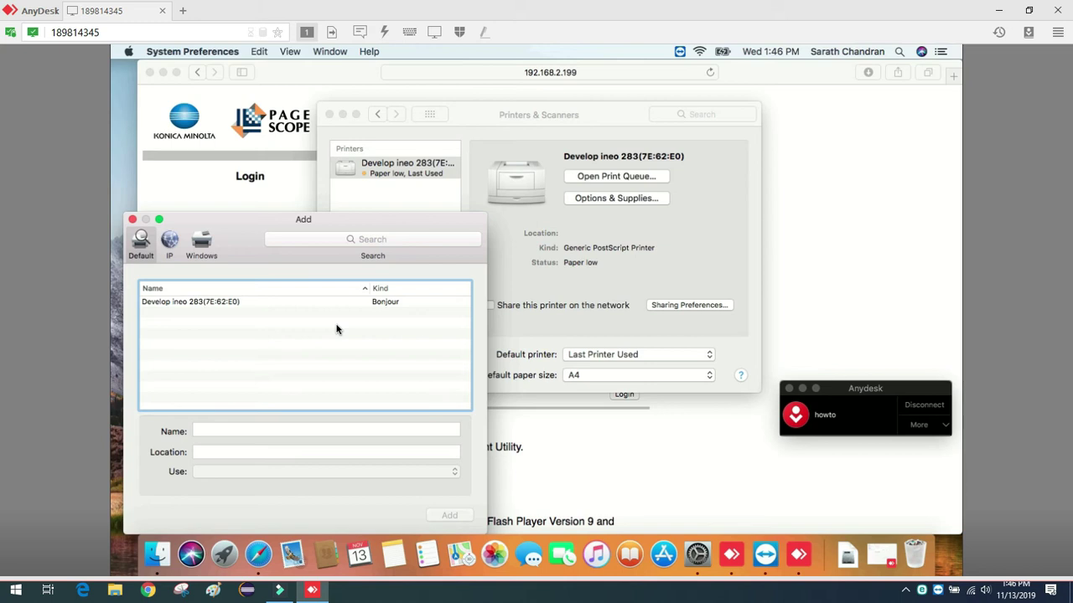
pyautogui.moveTo(262, 225); pyautogui.dragTo(305, 192)
pyautogui.click(189, 217)
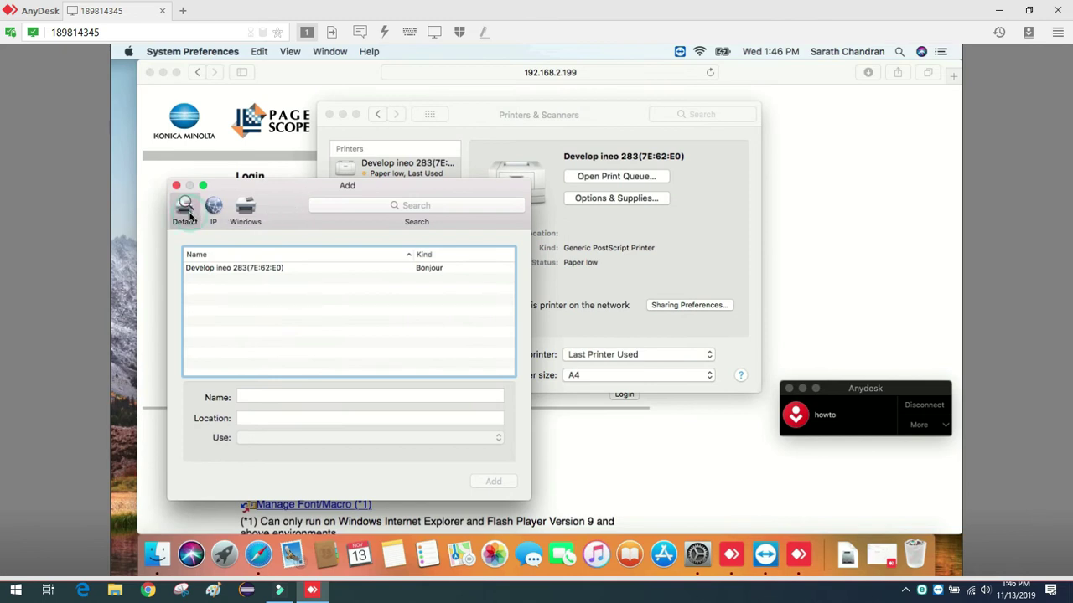
pyautogui.click(176, 186)
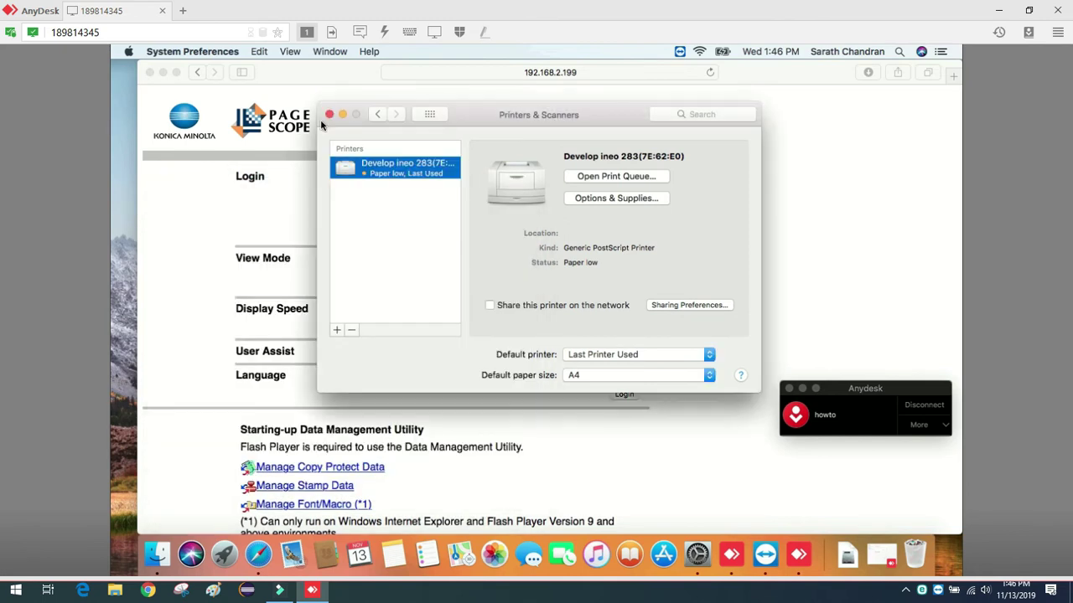
pyautogui.click(330, 114)
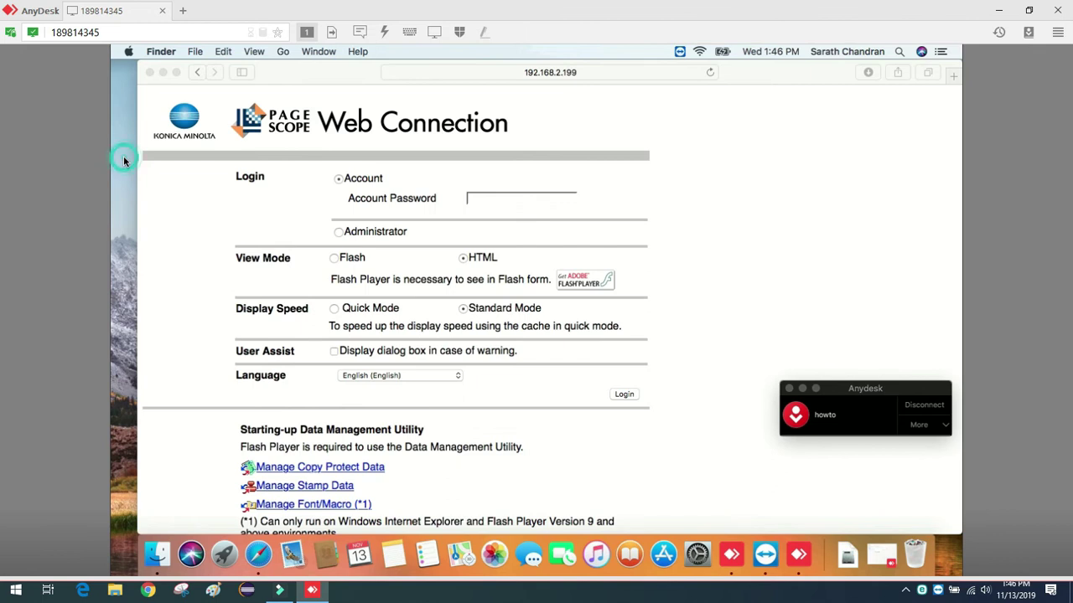
# Start adding the KONICA MINOLTA bizhub C224e(8E:18:0B) Bonjour printer in Printers & Scanners.
pyautogui.click(127, 52)
pyautogui.click(137, 88)
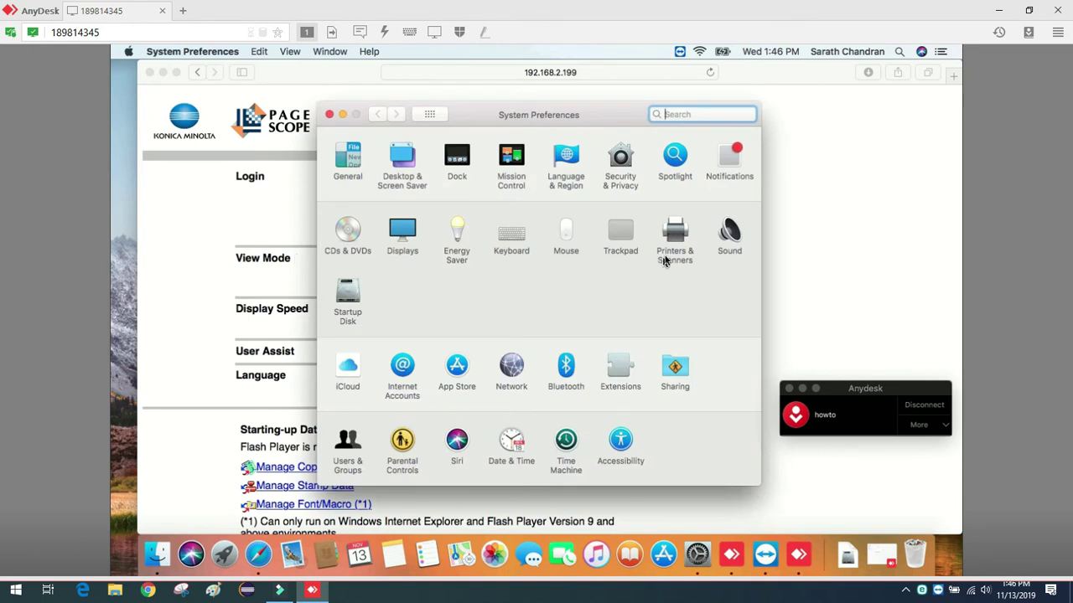
pyautogui.click(664, 261)
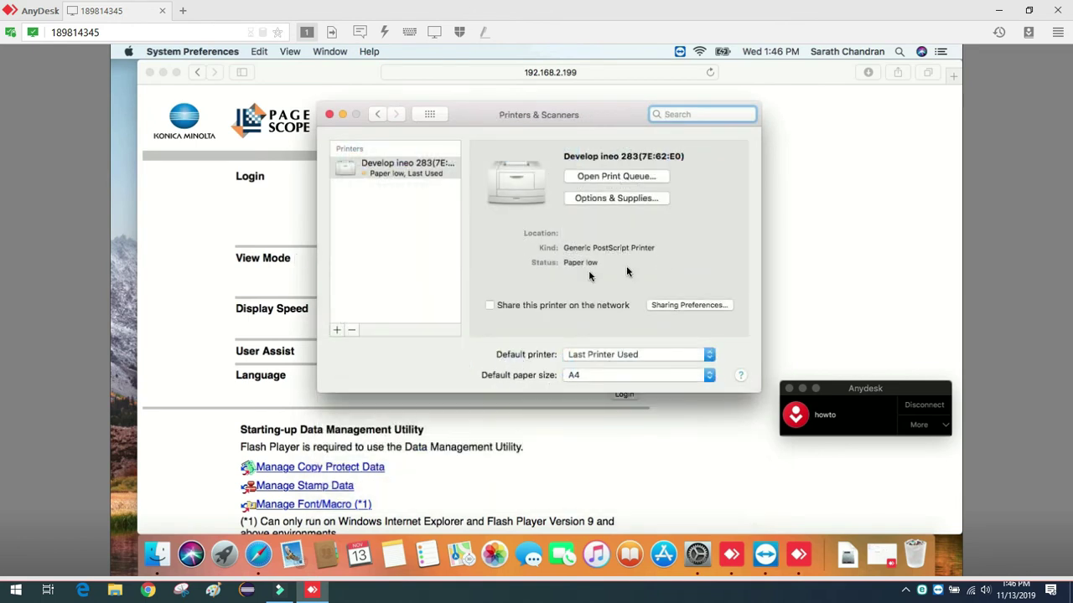
pyautogui.click(335, 330)
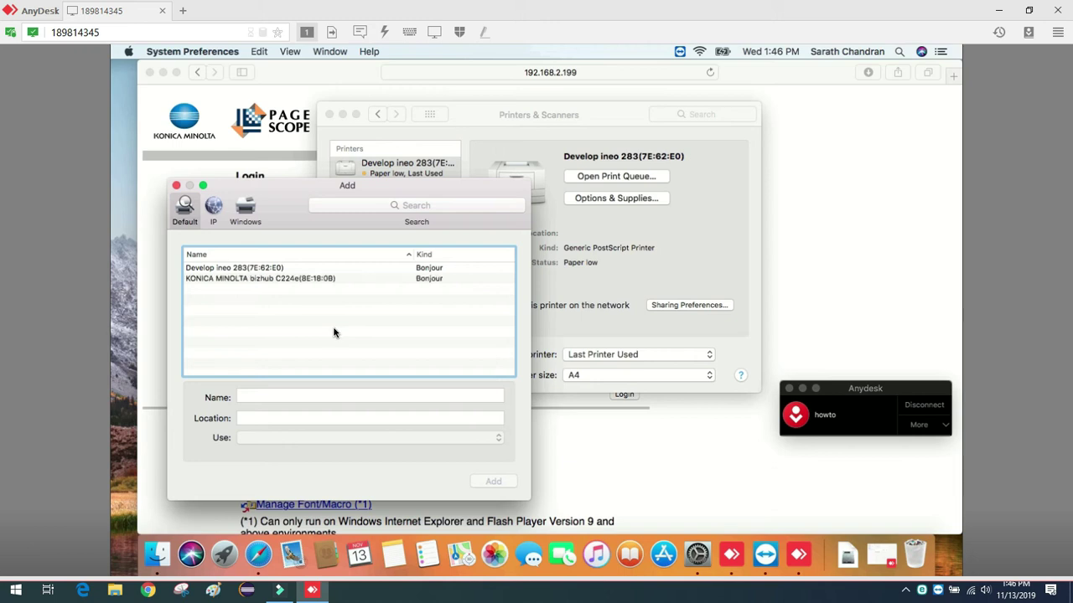
pyautogui.click(306, 280)
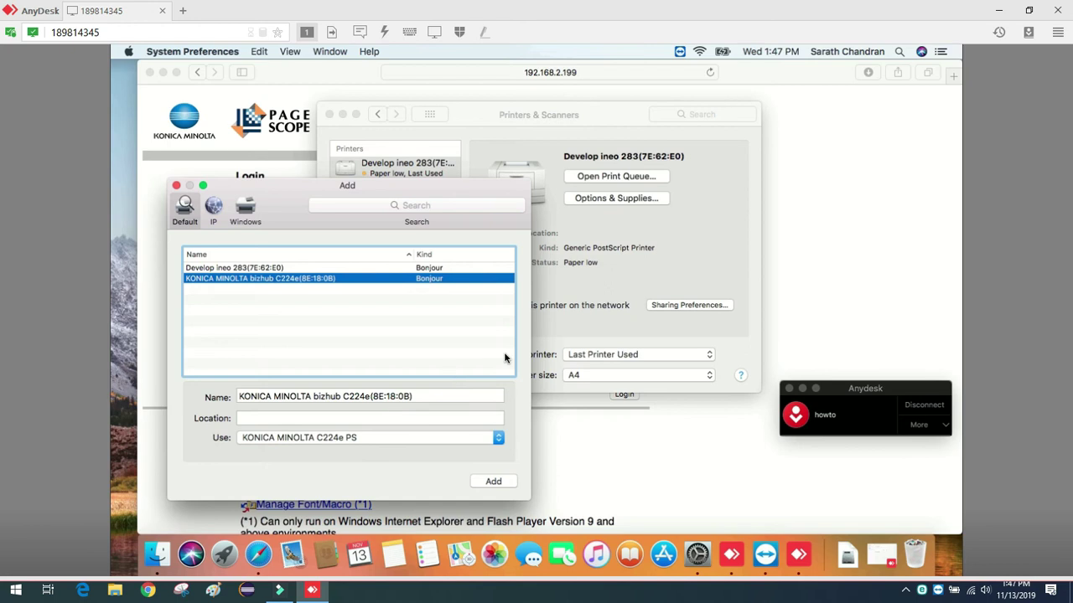
# Go to the Konica Minolta website in Safari, moving the add-printer window aside.
pyautogui.click(618, 73)
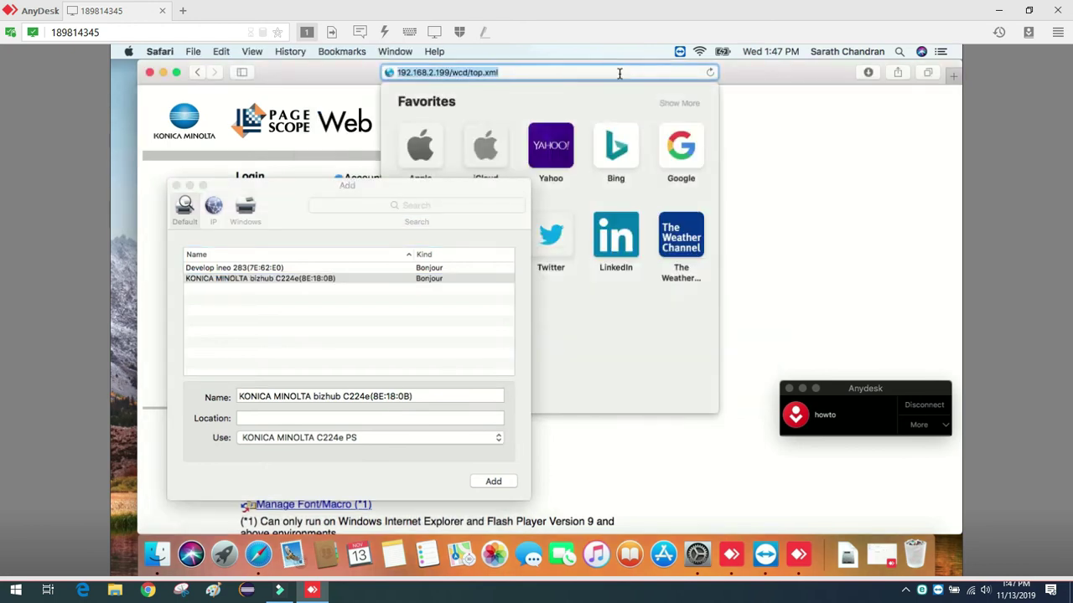
pyautogui.write('konicaminolta.com')
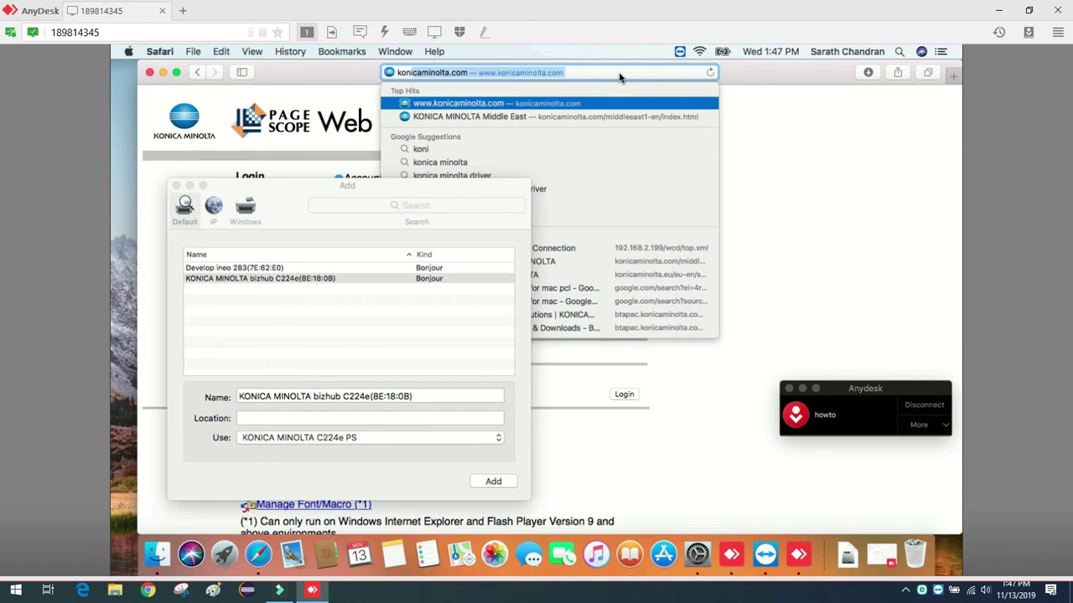
pyautogui.press('Return')
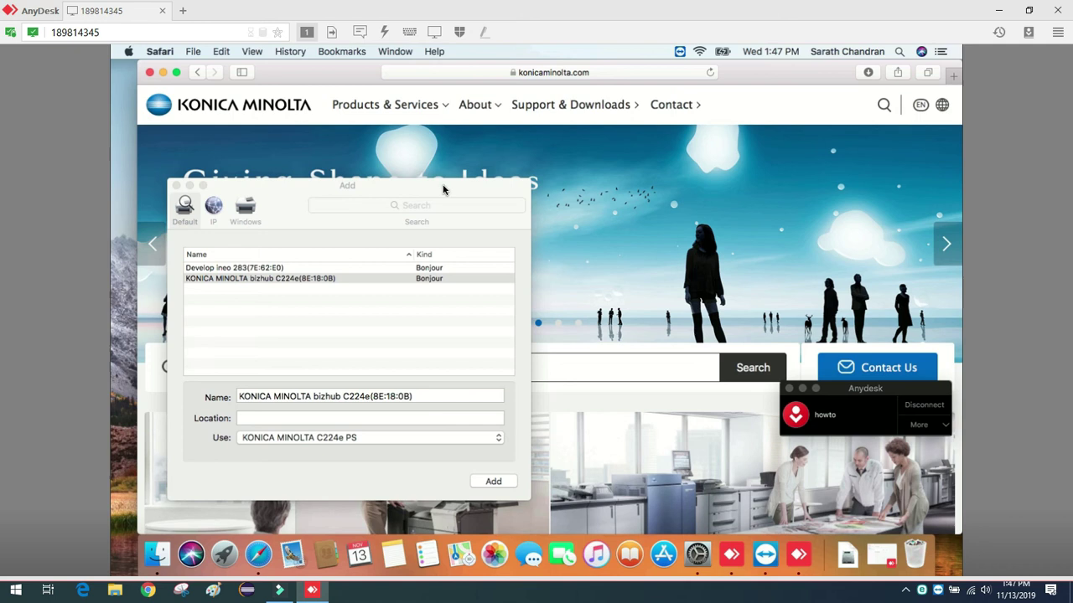
pyautogui.moveTo(444, 184); pyautogui.dragTo(339, 196)
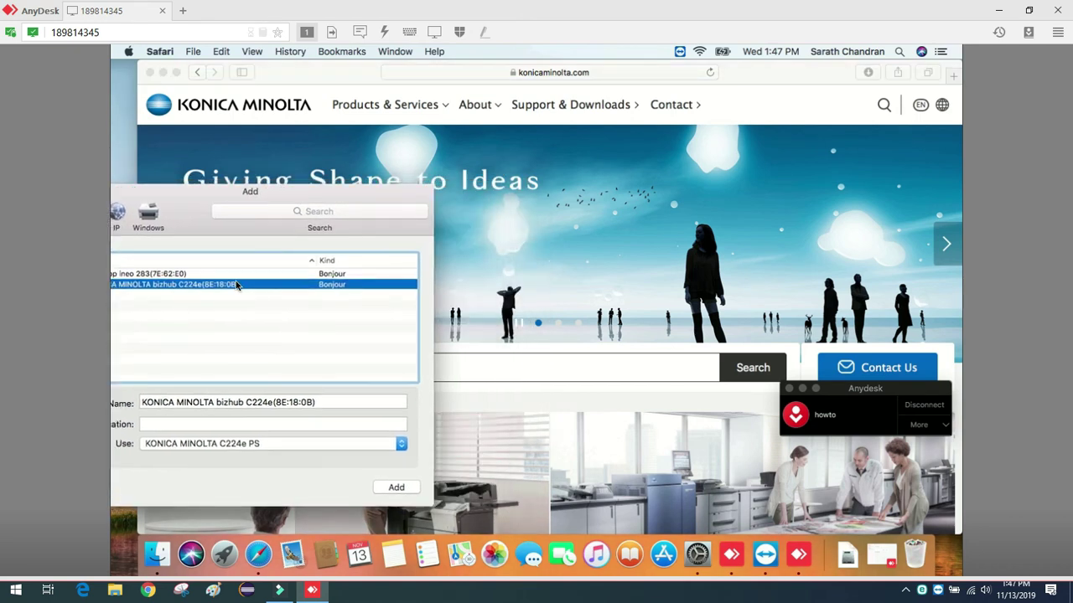
pyautogui.click(480, 369)
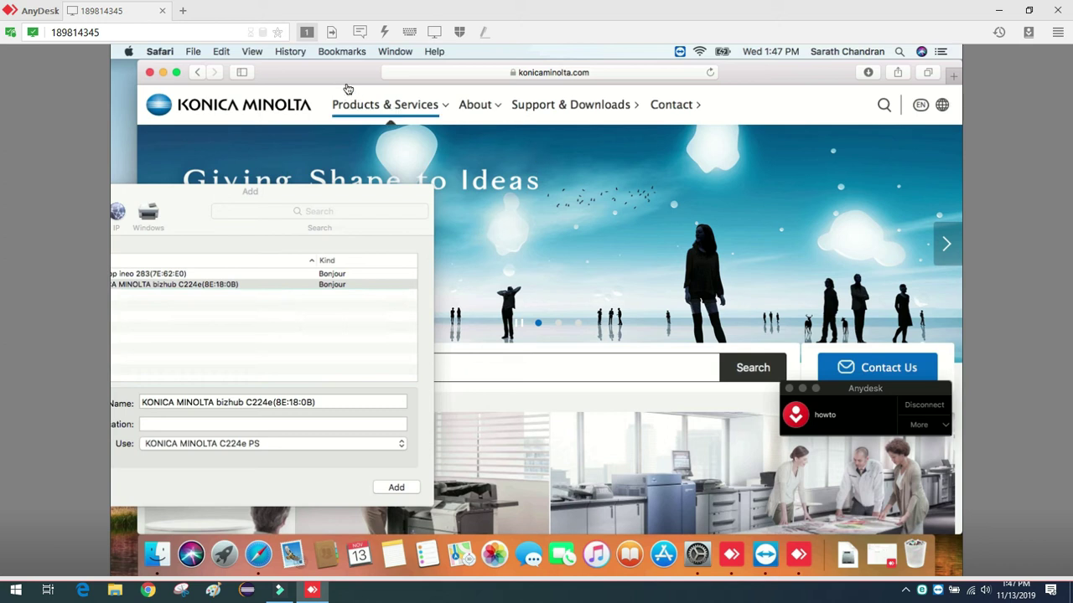
pyautogui.moveTo(350, 78); pyautogui.dragTo(458, 84)
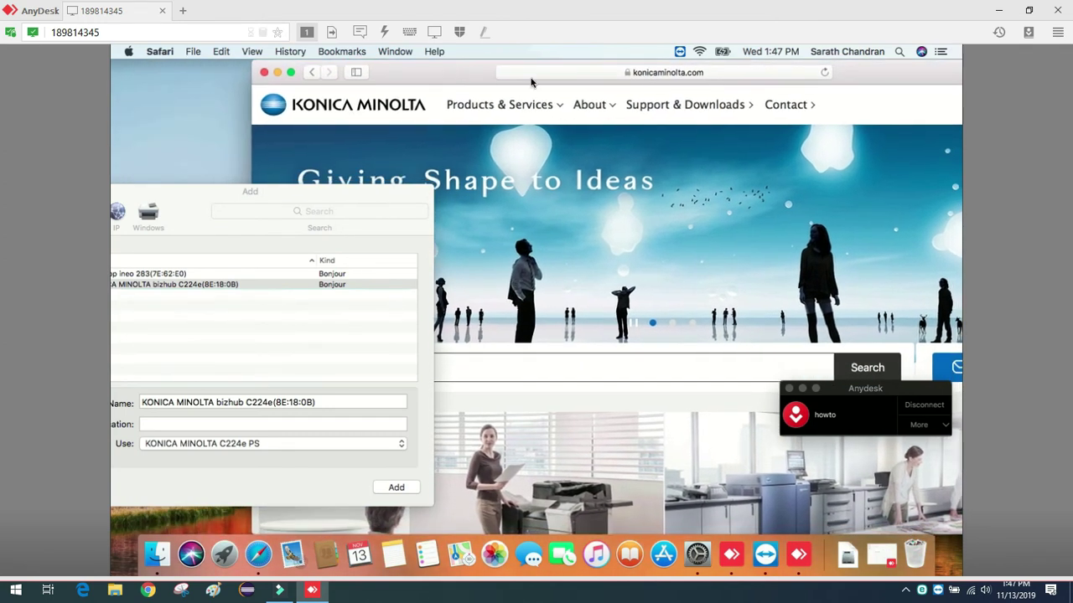
# Open Support & Downloads, then the Business Solutions driver download page.
pyautogui.click(655, 106)
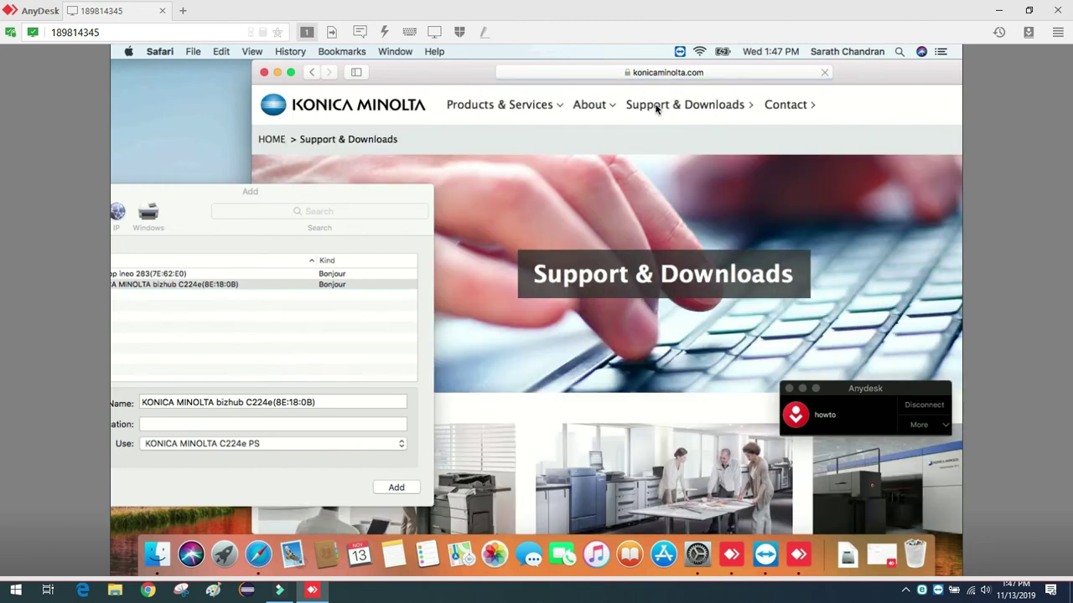
pyautogui.moveTo(389, 193); pyautogui.dragTo(203, 187)
pyautogui.scroll(-10, 452, 281)
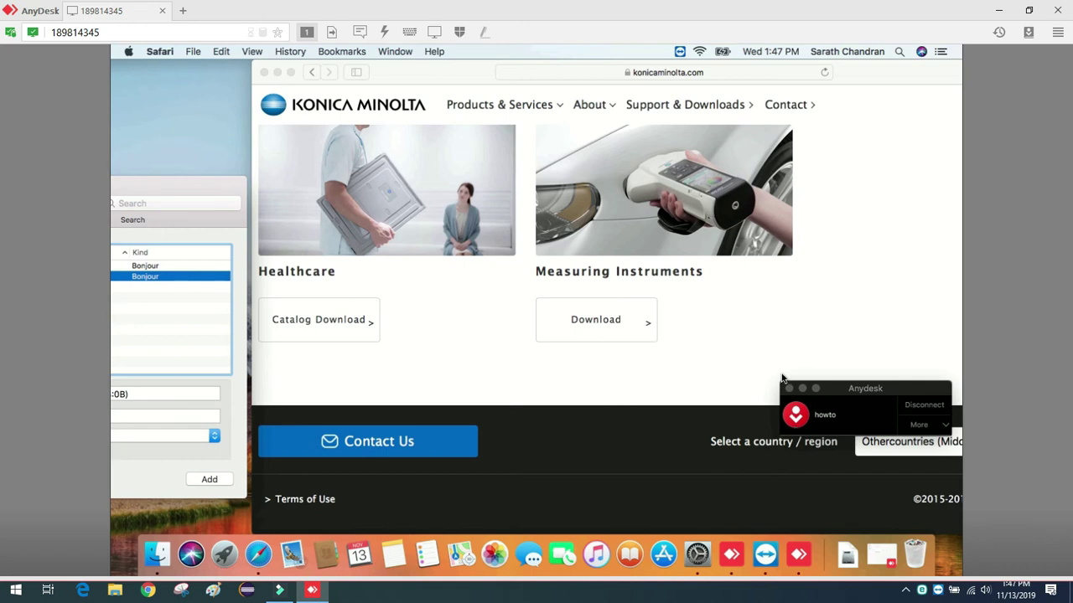
pyautogui.scroll(5, 782, 379)
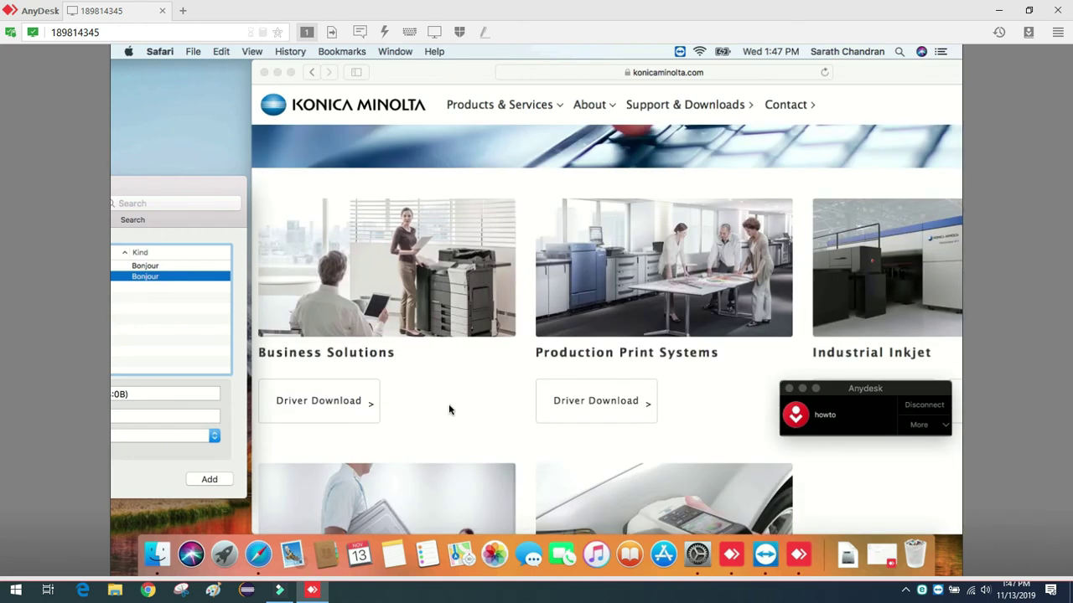
pyautogui.click(335, 401)
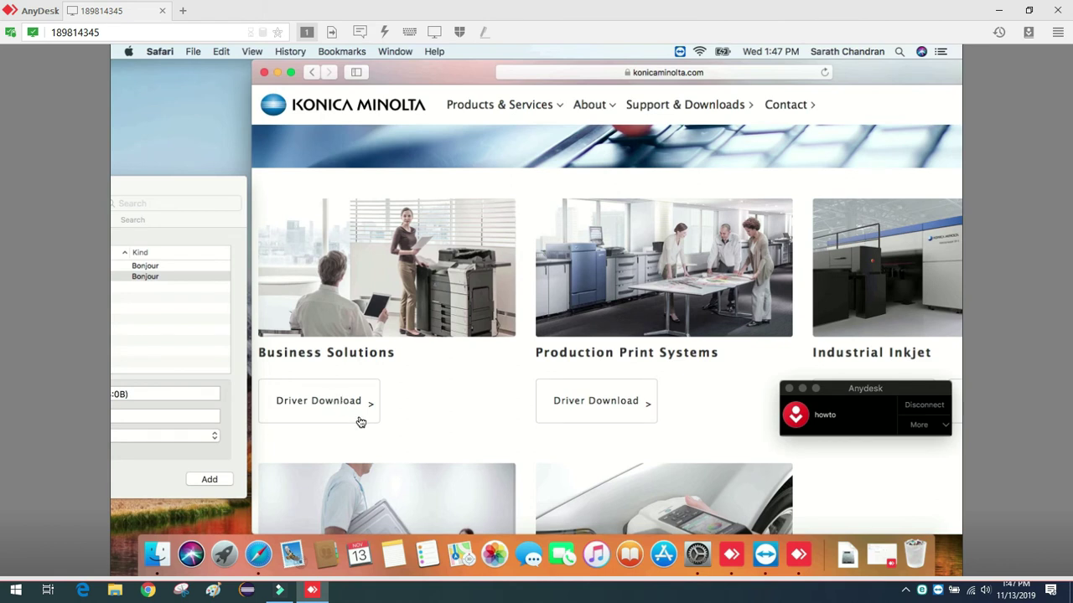
pyautogui.click(348, 405)
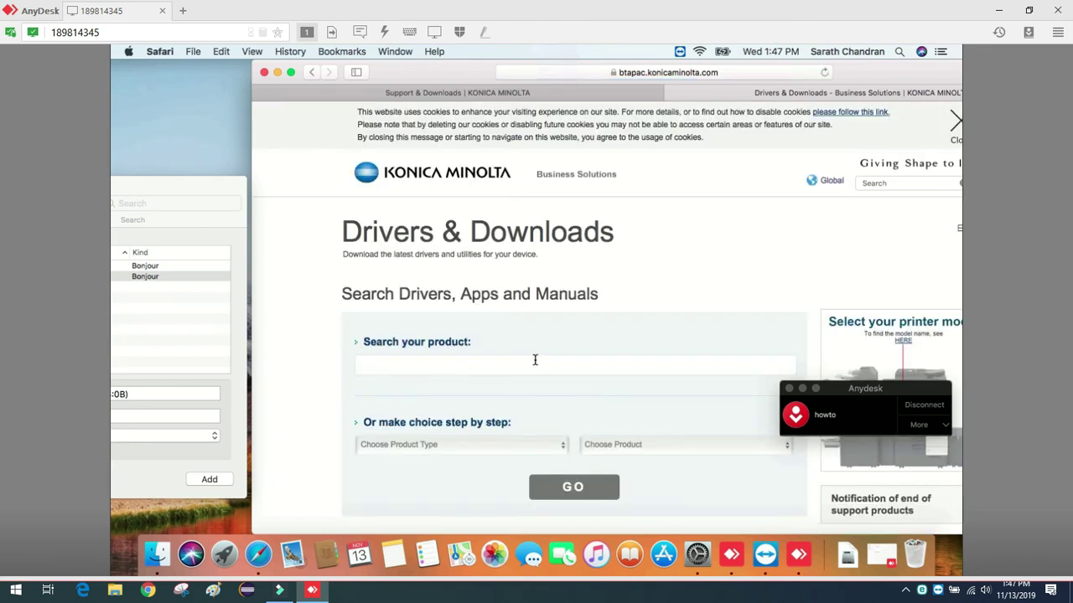
# Search for c22, select bizhub C224e and load its downloads.
pyautogui.scroll(-2, 535, 360)
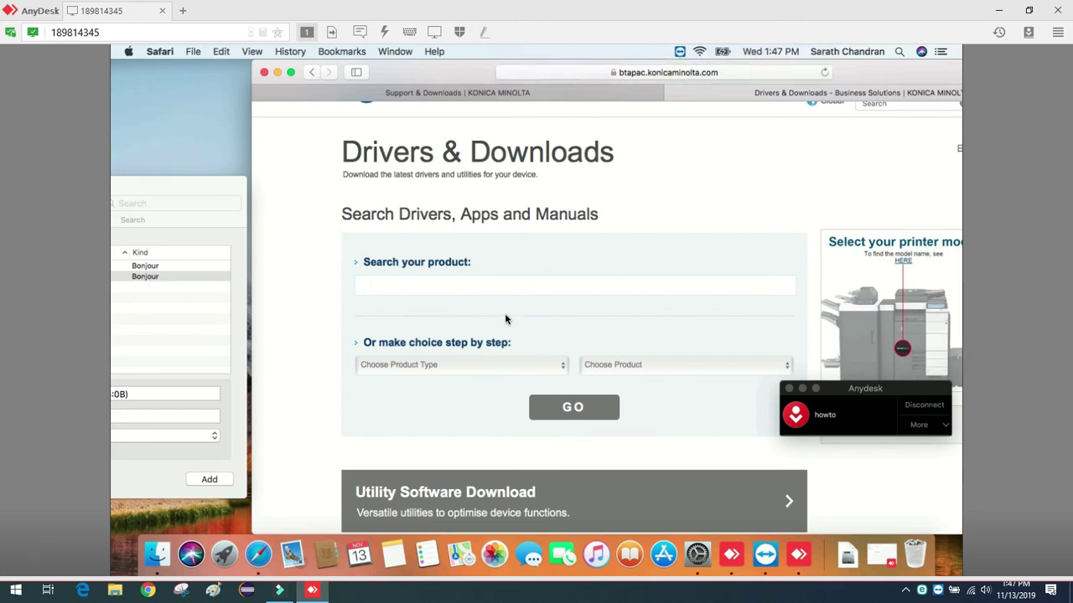
pyautogui.click(488, 276)
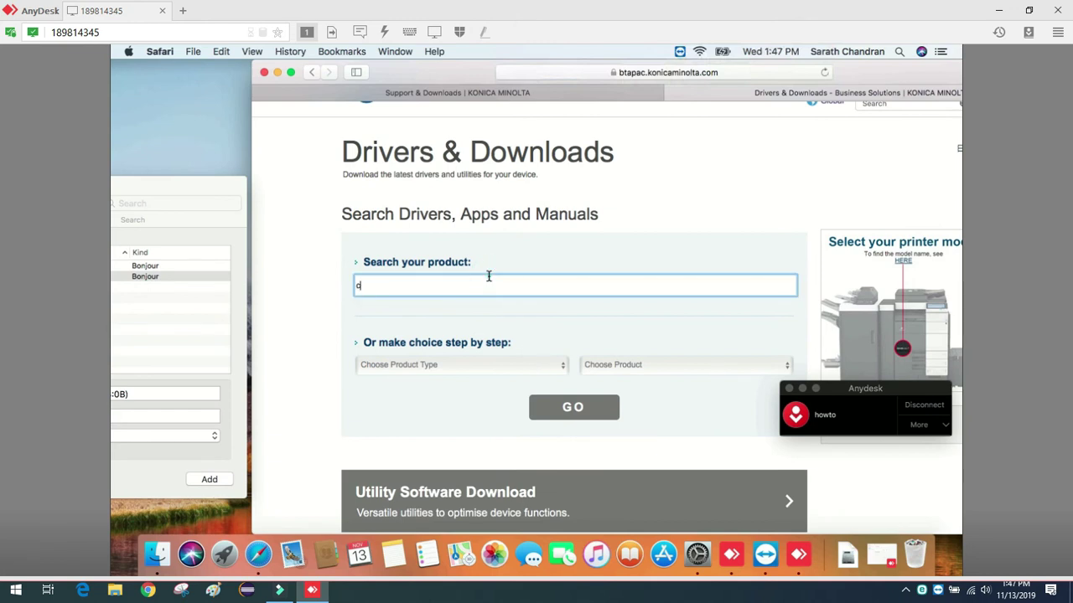
pyautogui.write('c224')
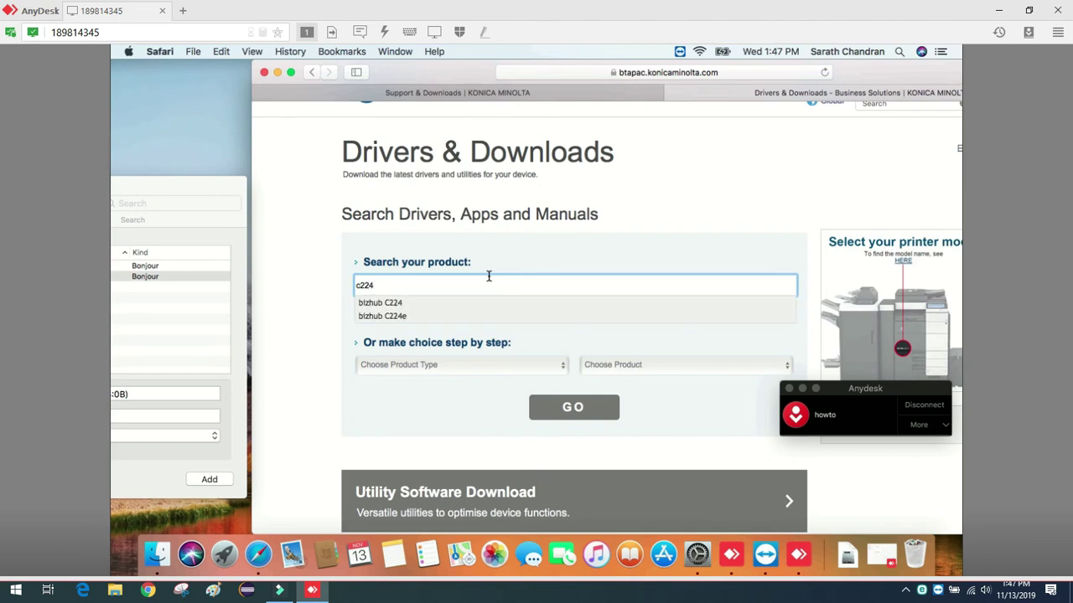
pyautogui.click(424, 316)
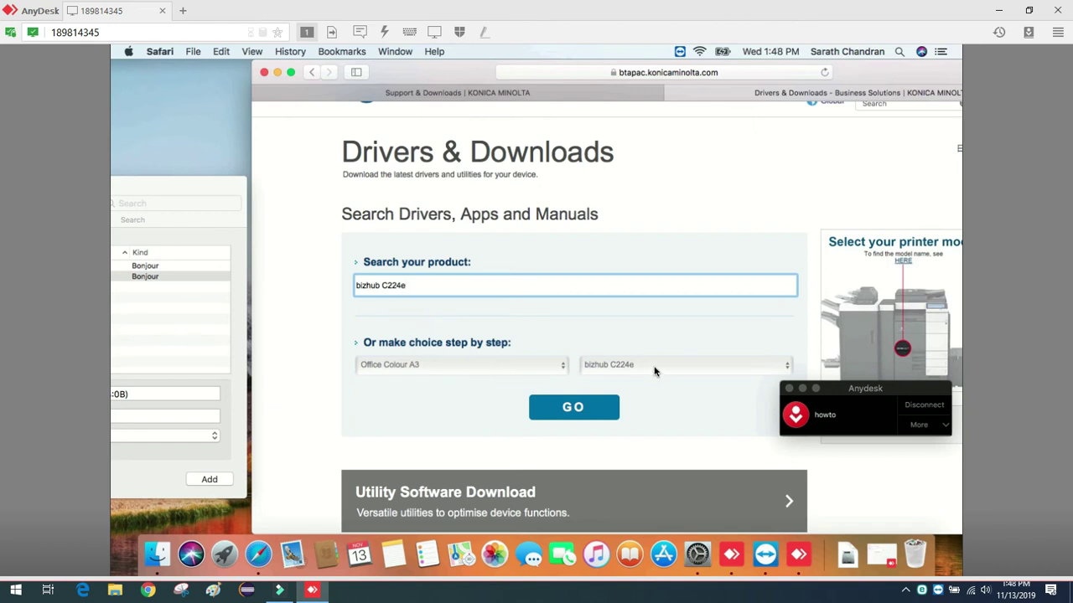
pyautogui.click(775, 369)
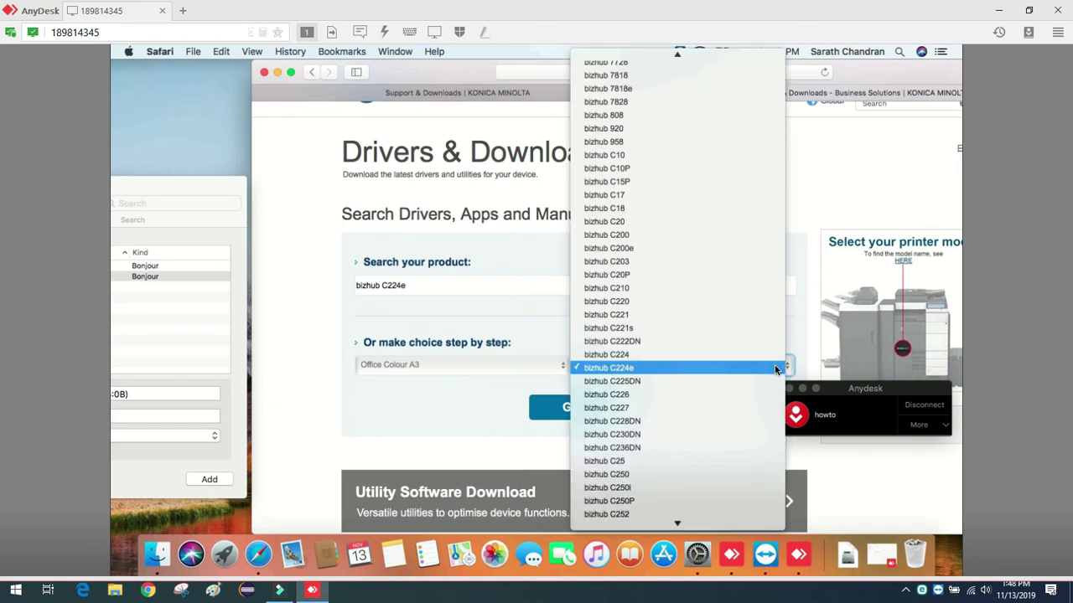
pyautogui.click(750, 366)
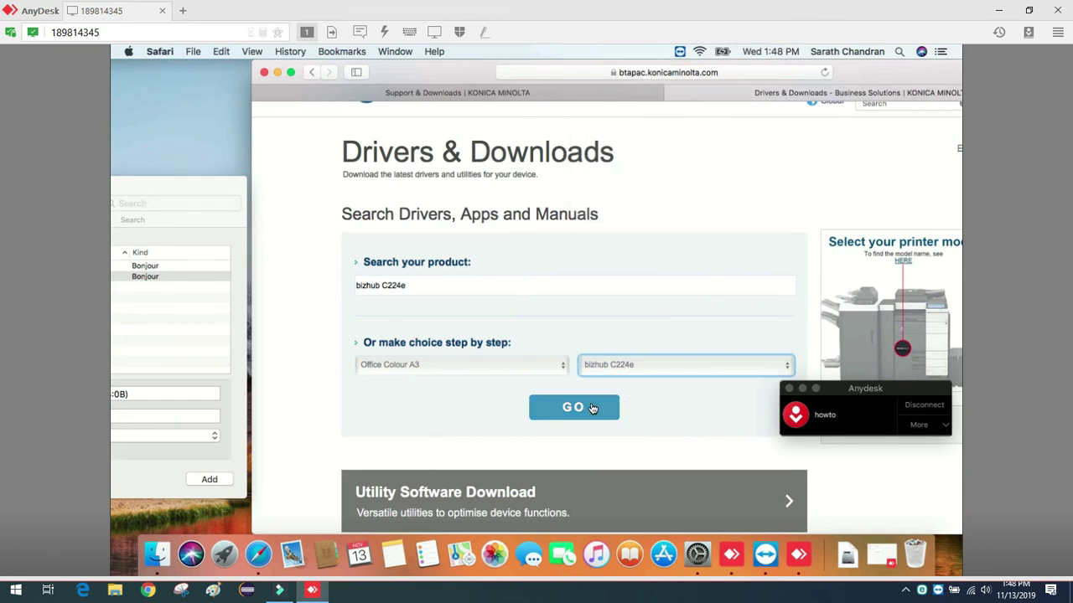
pyautogui.click(592, 408)
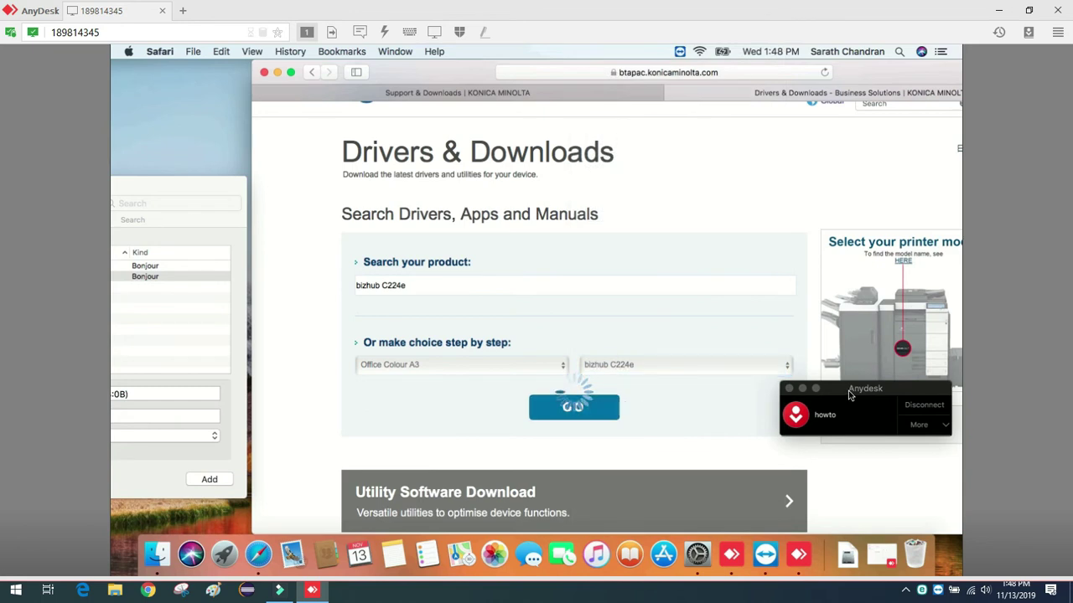
# Scroll down and check the Choose Operating System list without picking one.
pyautogui.moveTo(849, 395); pyautogui.dragTo(162, 113)
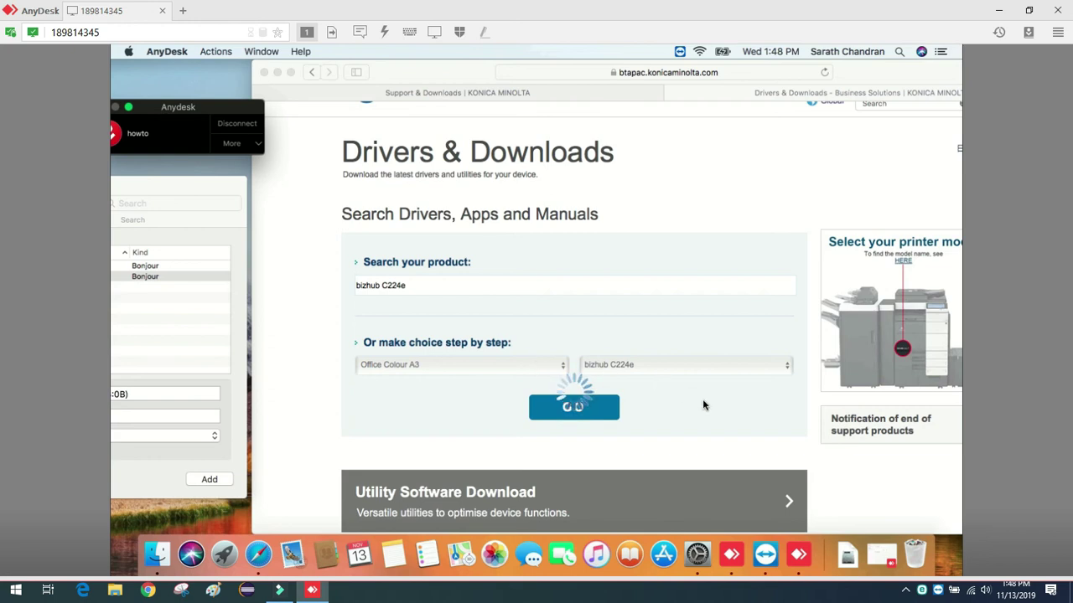
pyautogui.scroll(-5, 703, 400)
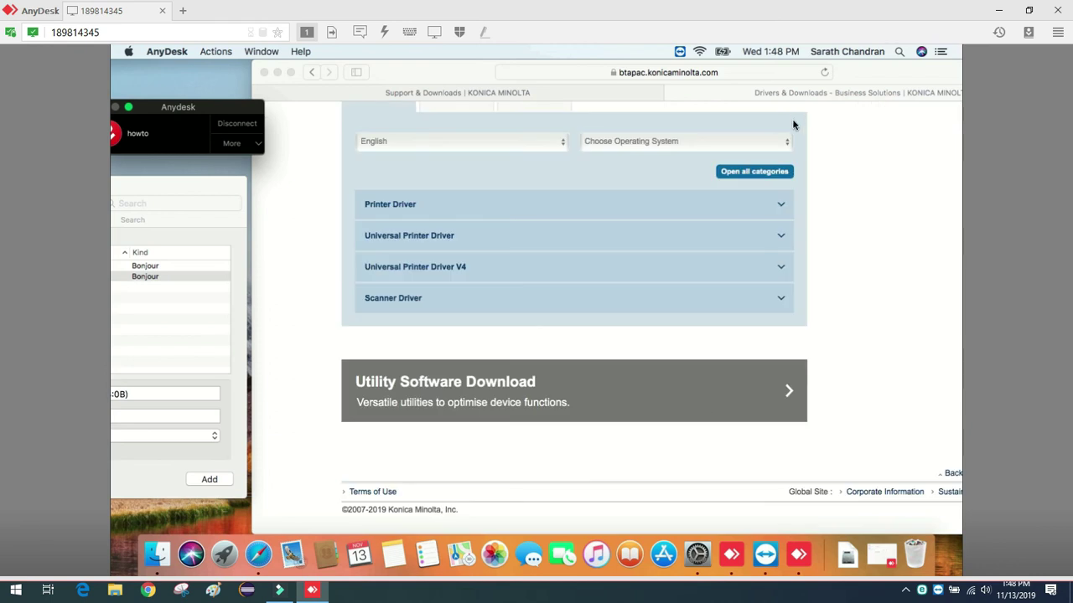
pyautogui.click(780, 147)
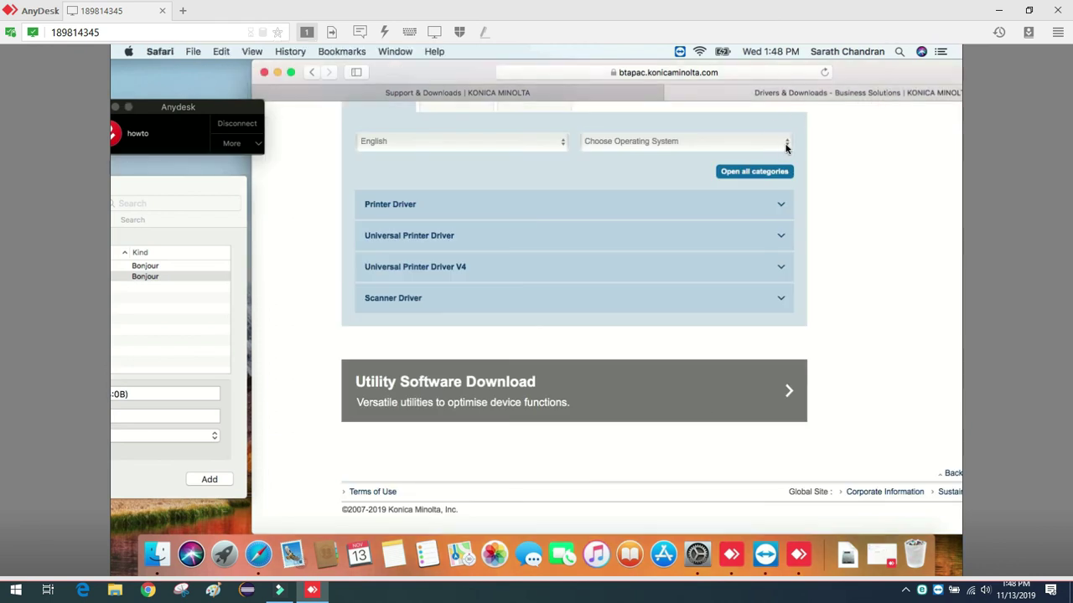
pyautogui.click(785, 146)
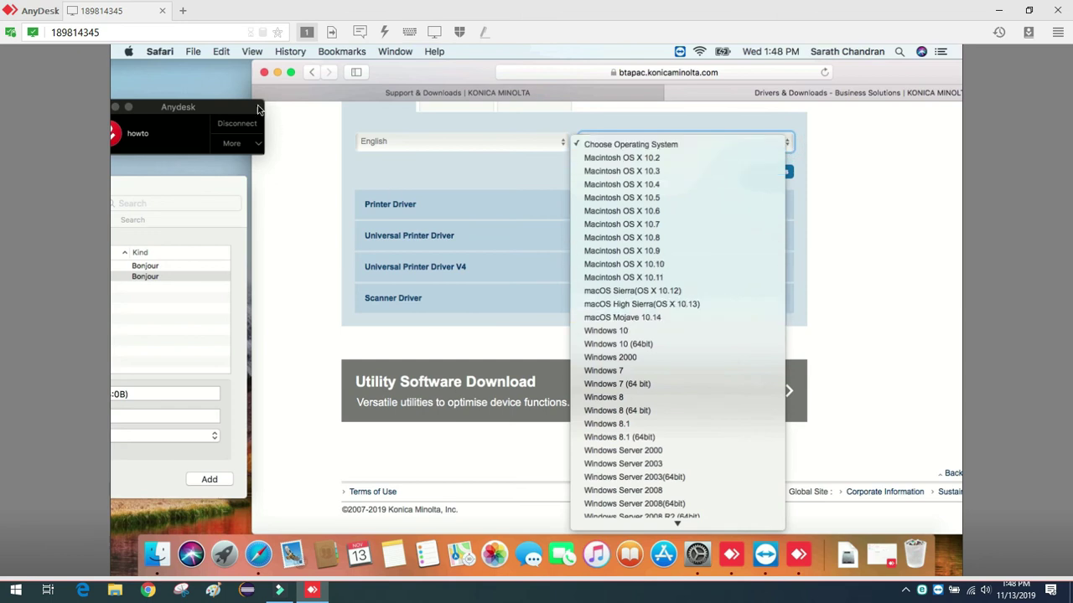
pyautogui.click(207, 79)
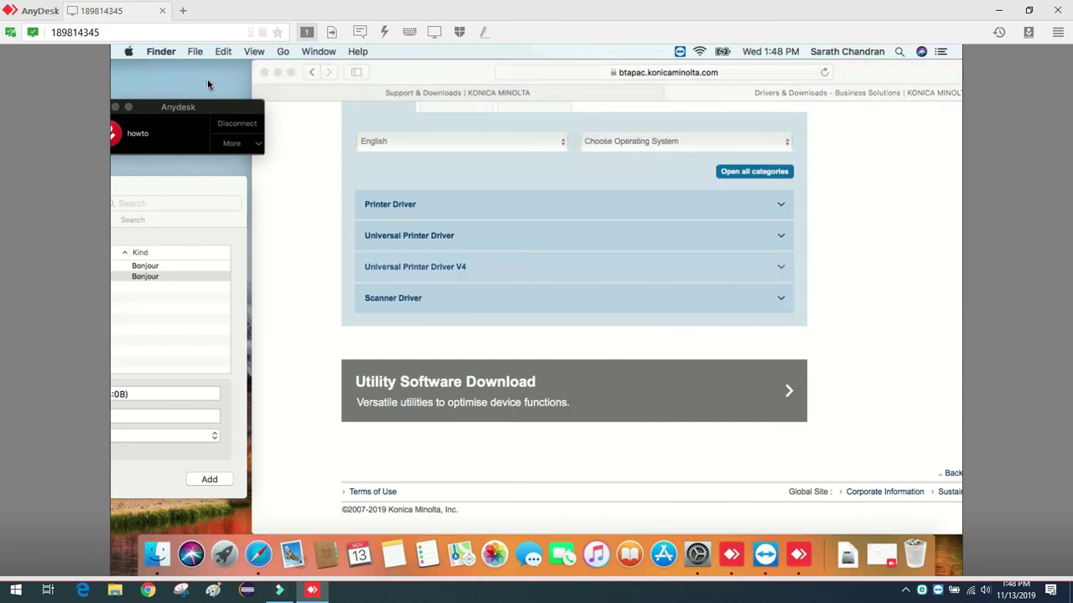
# Check About This Mac shows macOS High Sierra 10.13.6, then reopen the driver page's OS list.
pyautogui.click(129, 52)
pyautogui.click(132, 68)
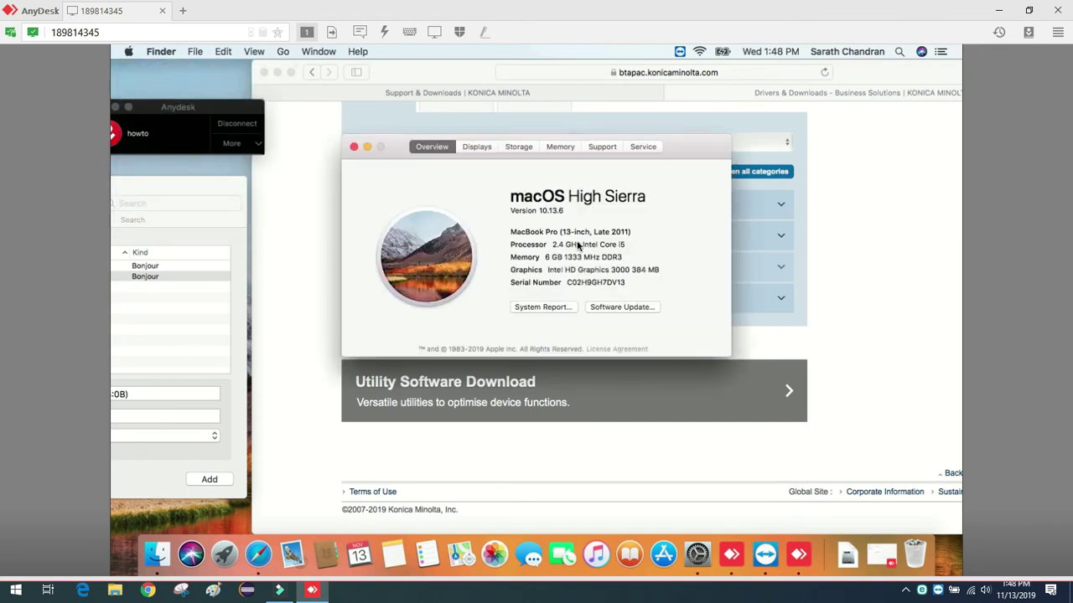
pyautogui.tripleClick(541, 211)
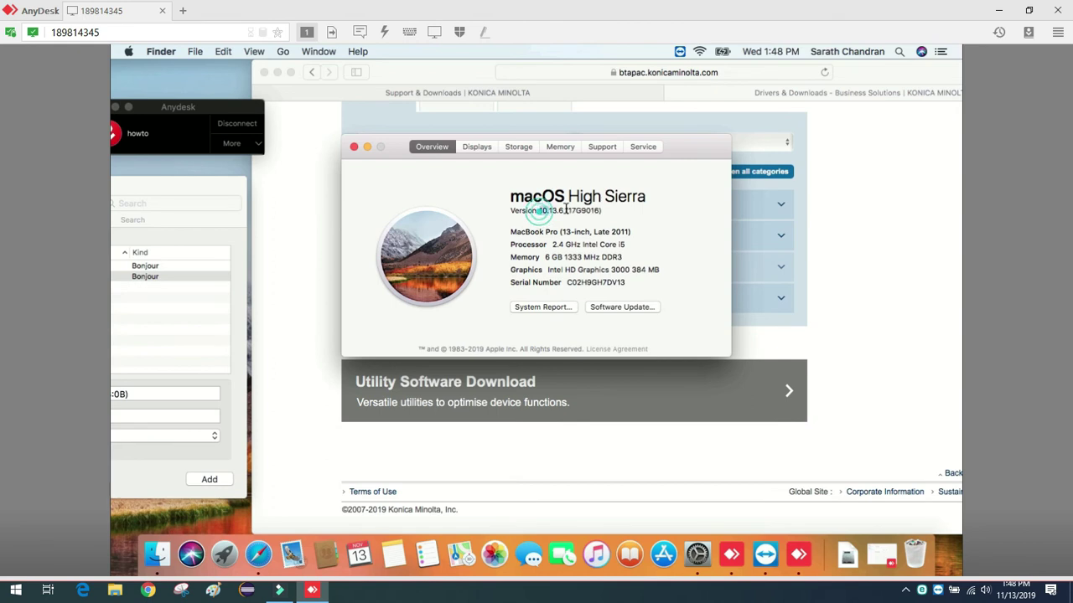
pyautogui.click(581, 211)
pyautogui.click(354, 147)
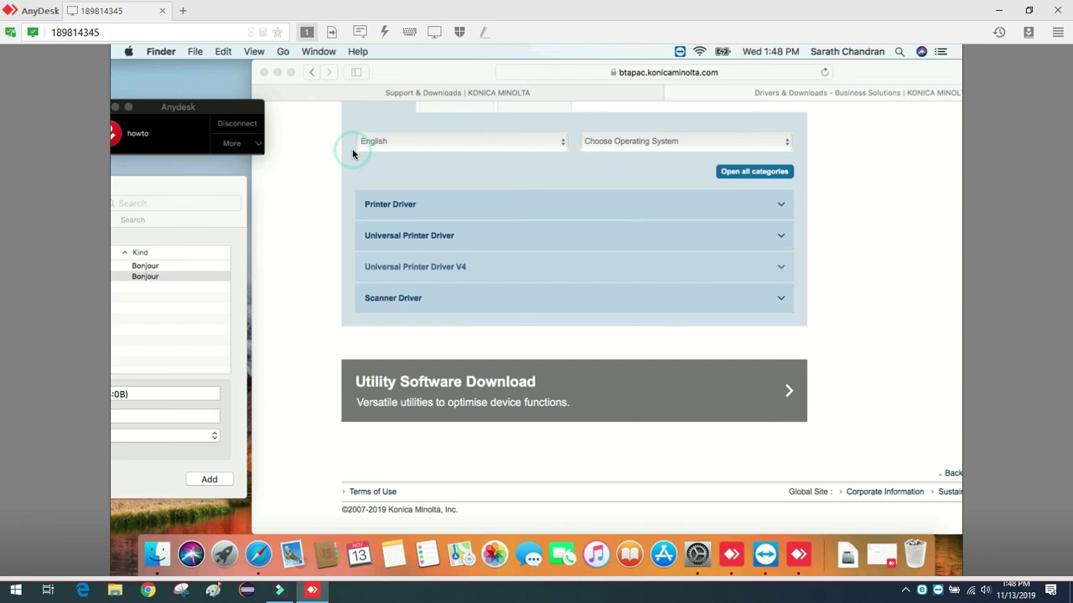
pyautogui.click(709, 144)
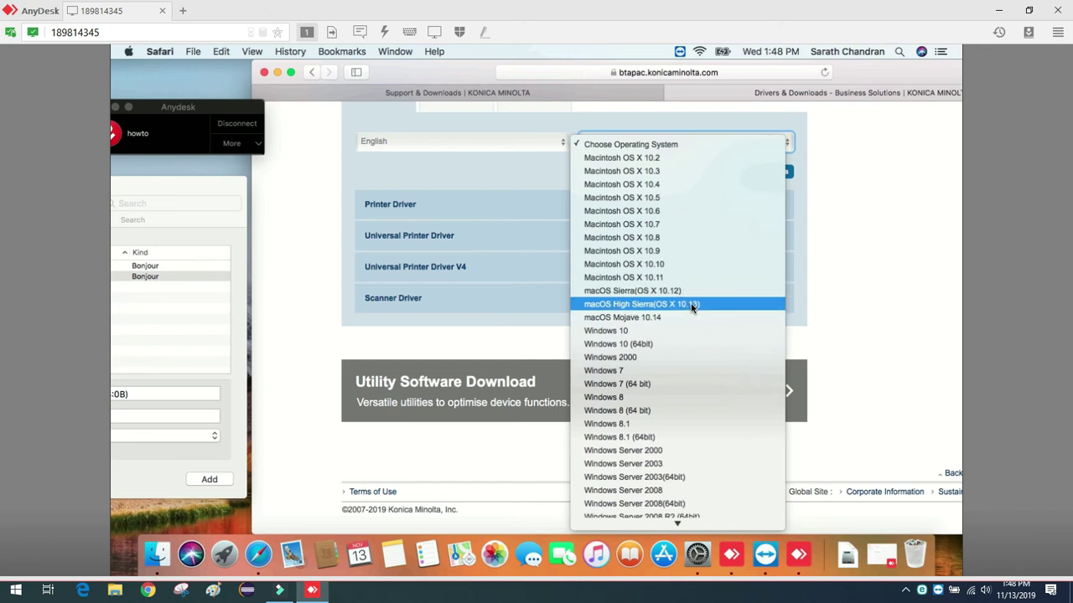
# Pick macOS High Sierra (OS X 10.13) and start downloading the PostScript printer driver.
pyautogui.click(692, 305)
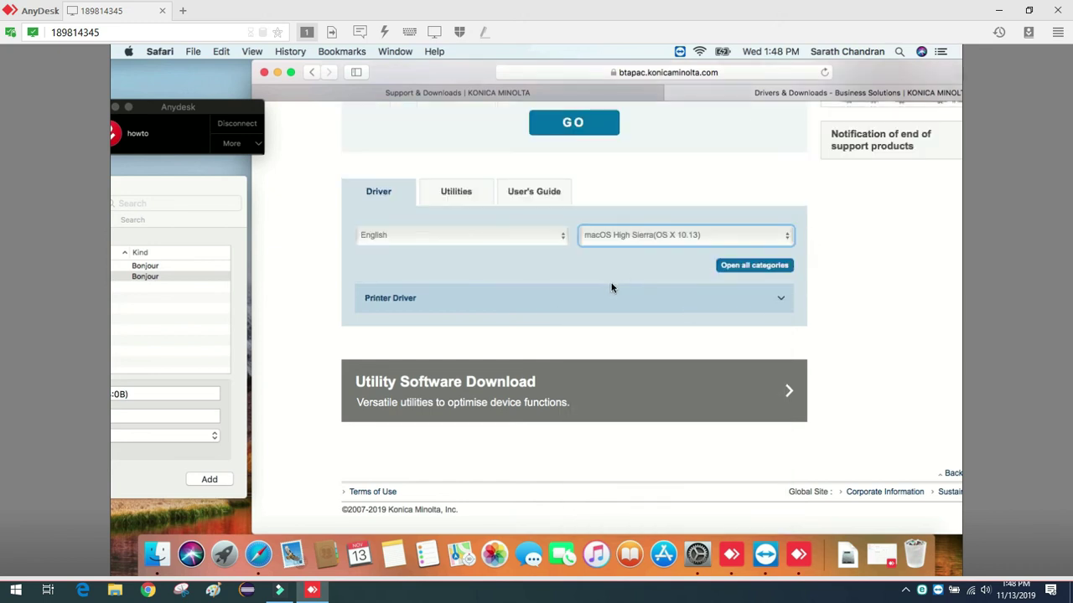
pyautogui.click(603, 294)
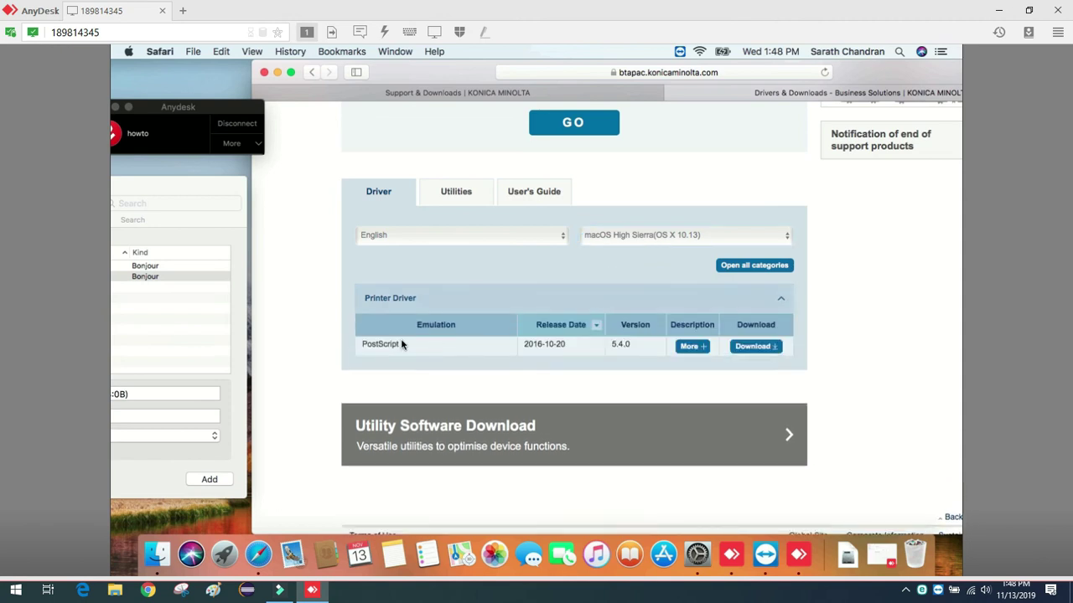
pyautogui.click(689, 346)
pyautogui.click(753, 348)
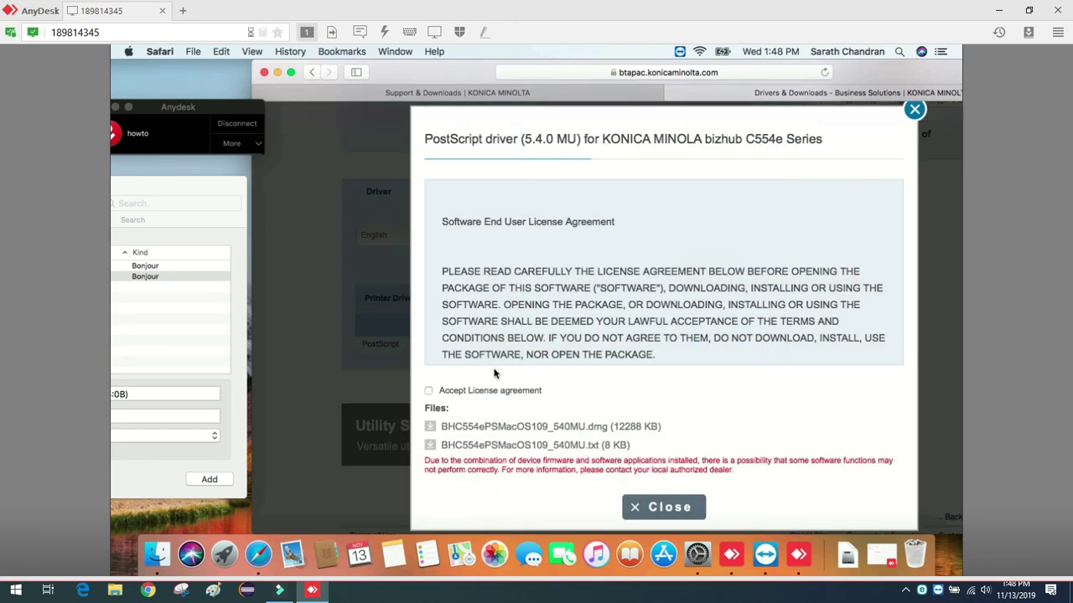
# Accept the licence, download BHC554ePSMacOS109_540MU.dmg and open it from Downloads.
pyautogui.click(428, 391)
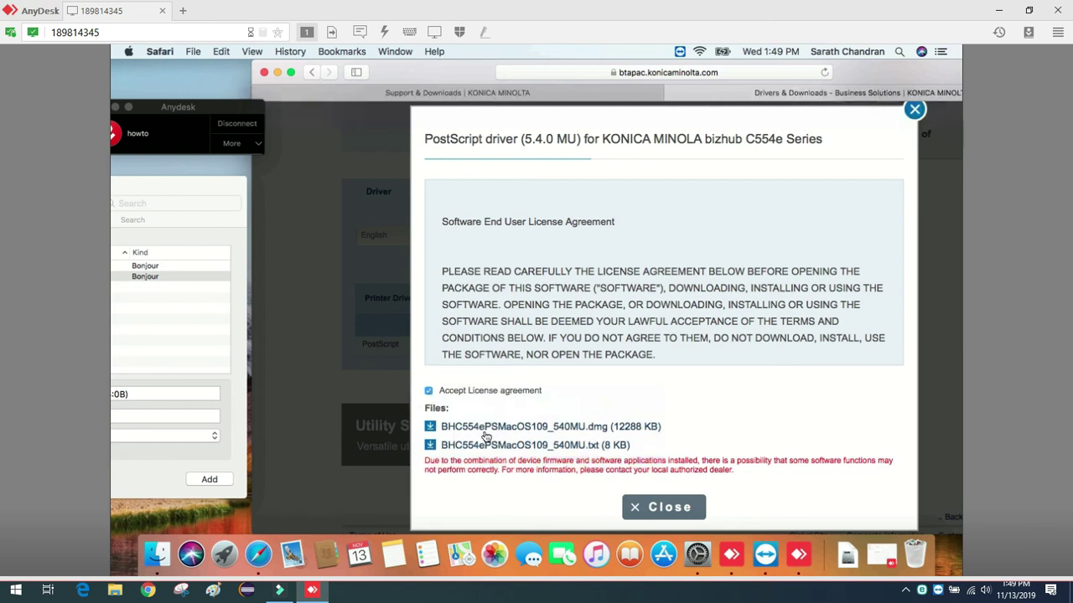
pyautogui.click(502, 427)
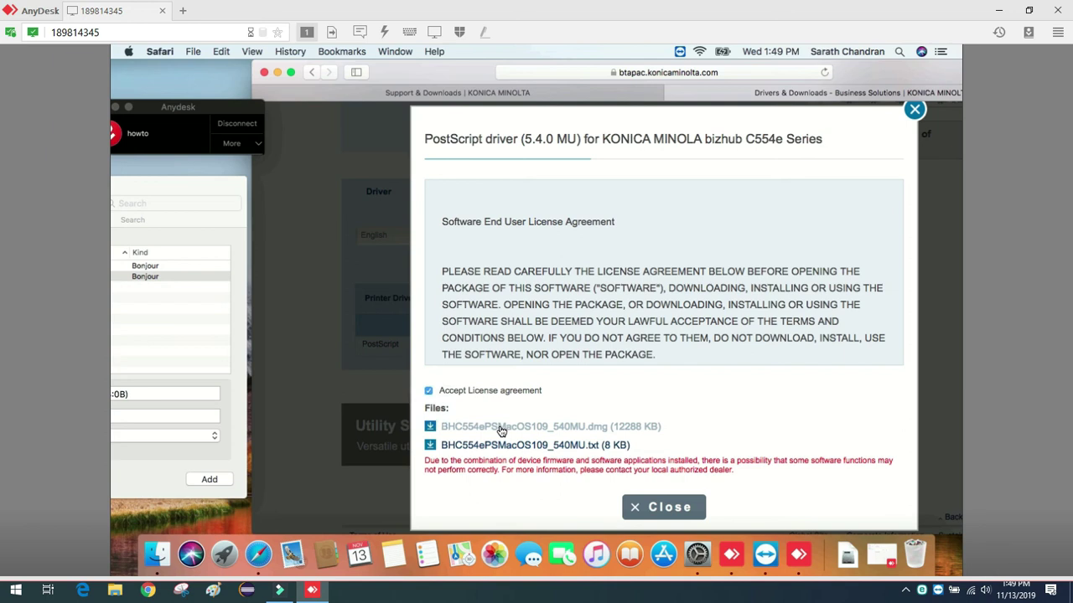
pyautogui.click(501, 430)
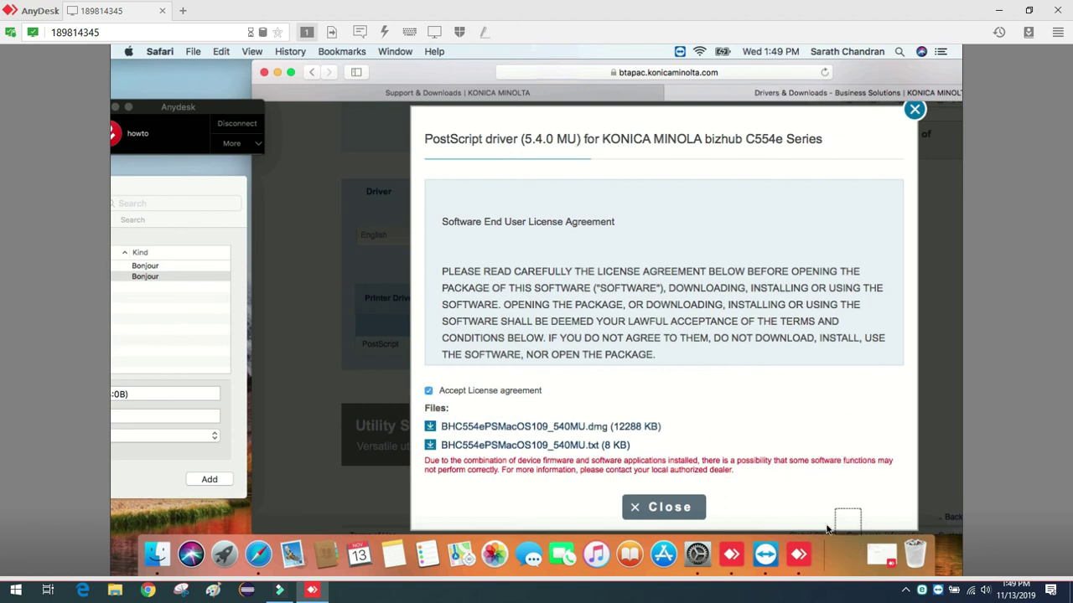
pyautogui.click(846, 557)
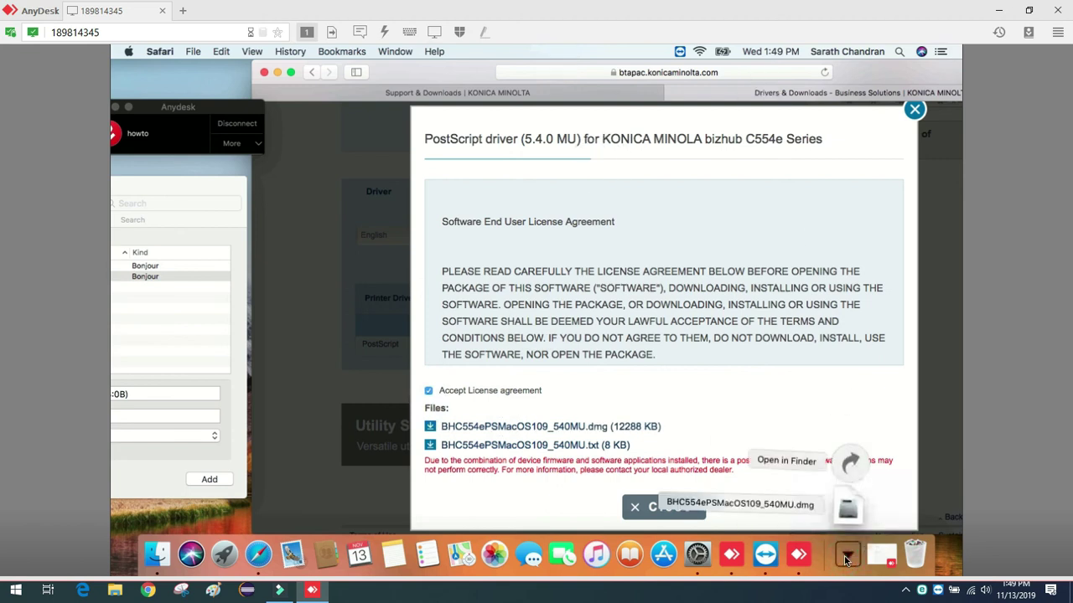
pyautogui.click(847, 509)
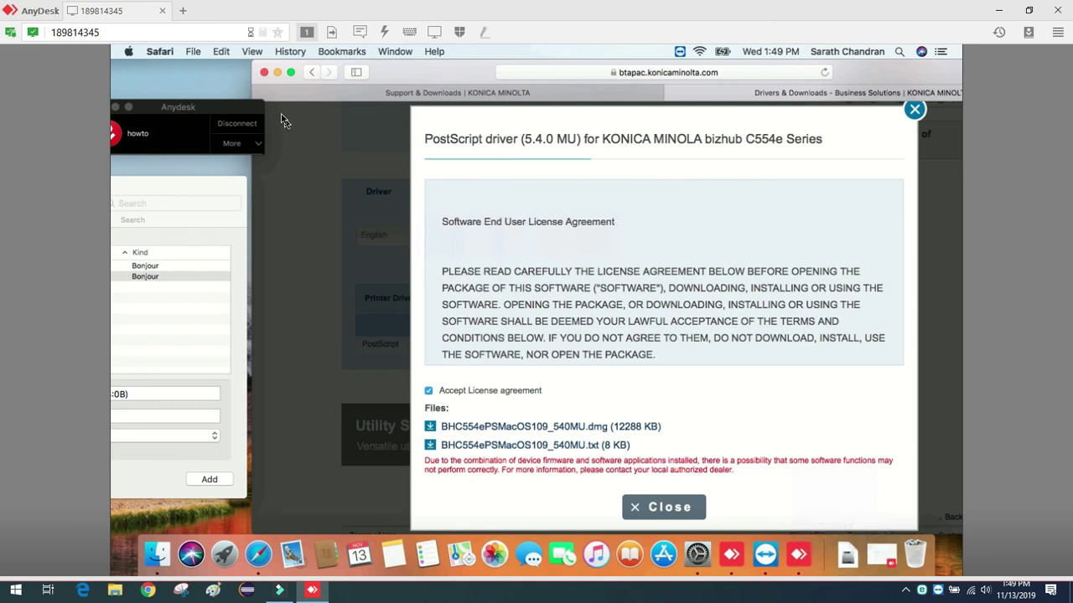
# Dismiss the licence agreement dialog and show the Downloads folder in Finder.
pyautogui.click(657, 507)
pyautogui.click(846, 555)
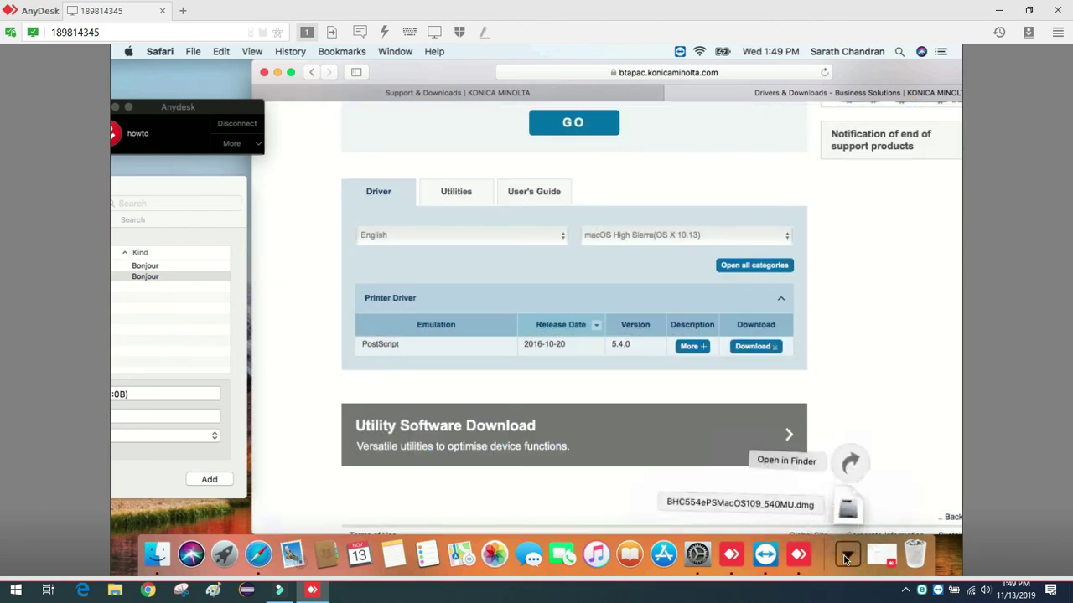
pyautogui.click(849, 462)
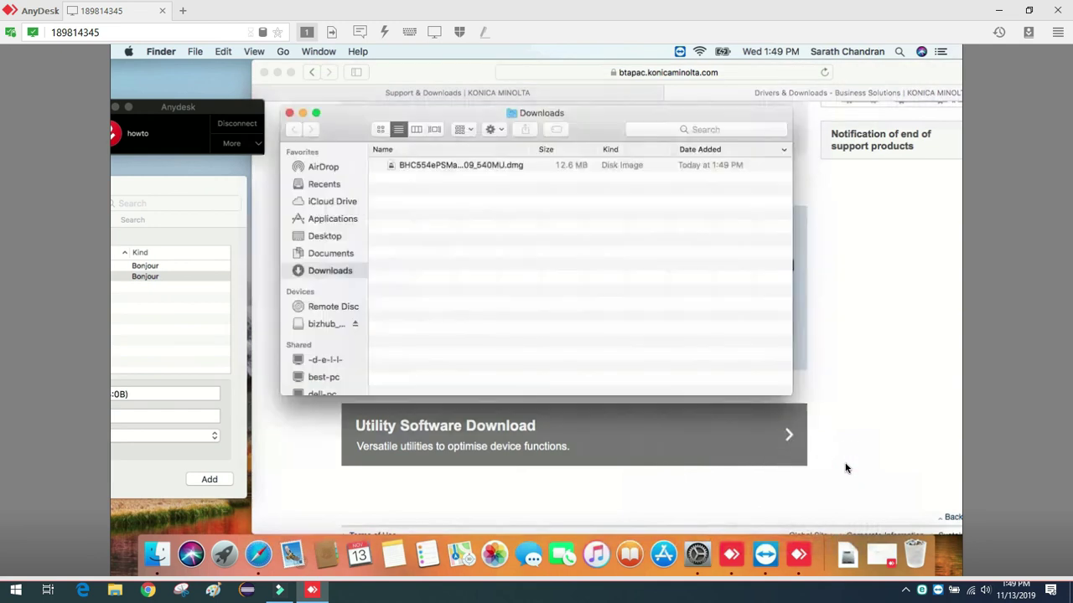
# Mount the bizhub driver disk image and launch bizhub_C554_C364_109.pkg from it.
pyautogui.click(473, 168)
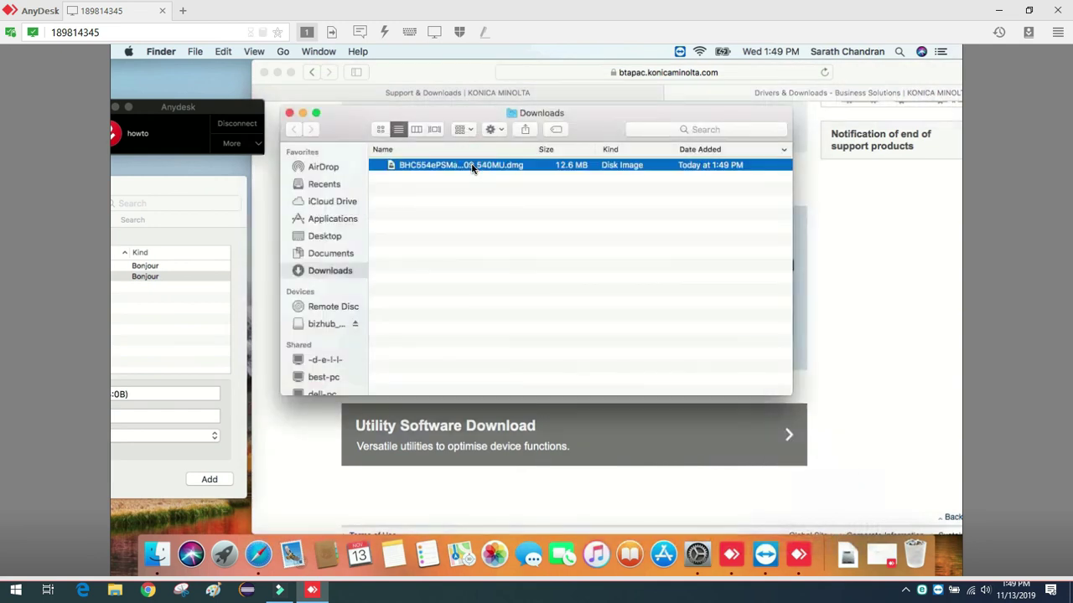
pyautogui.rightClick(472, 168)
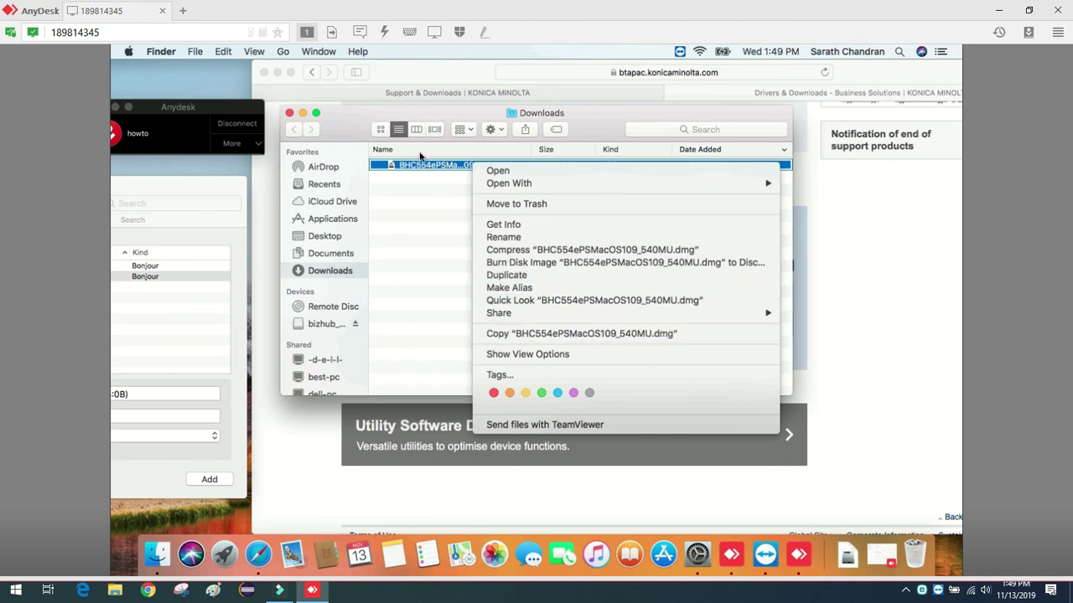
pyautogui.click(499, 171)
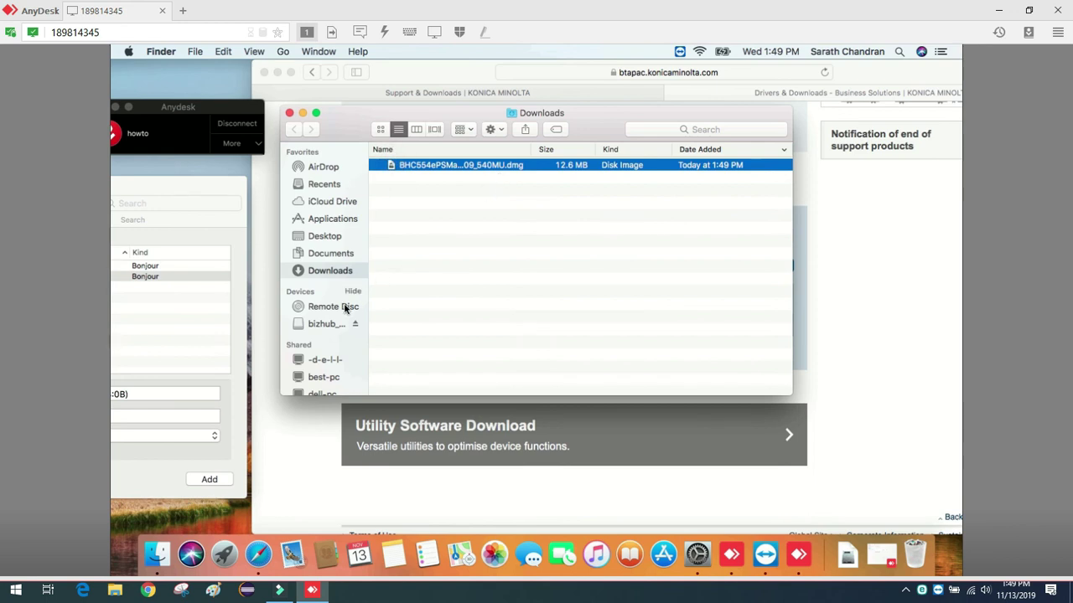
pyautogui.click(323, 325)
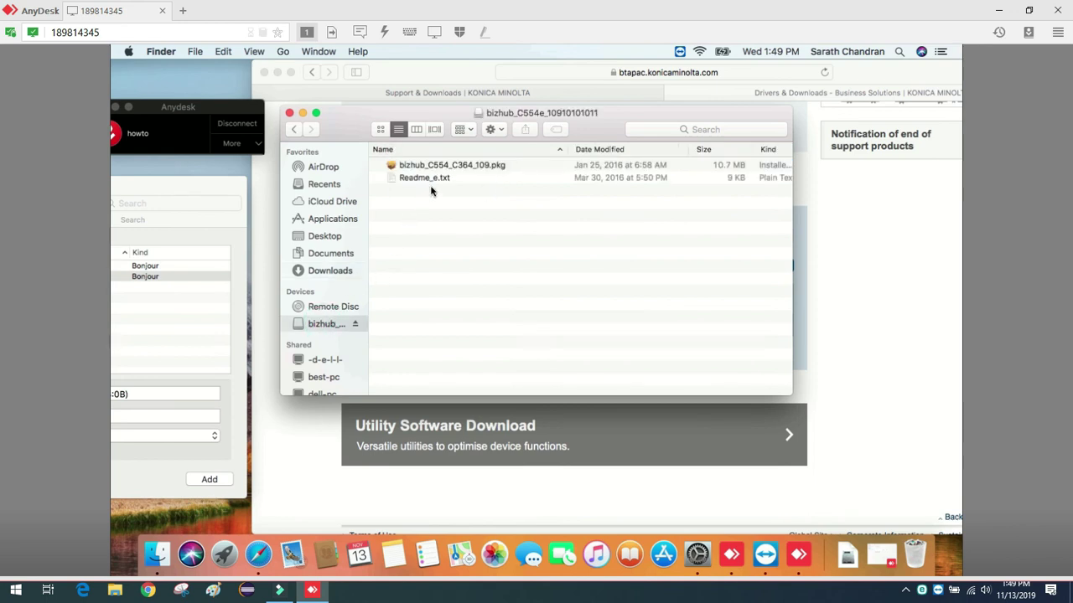
pyautogui.doubleClick(466, 167)
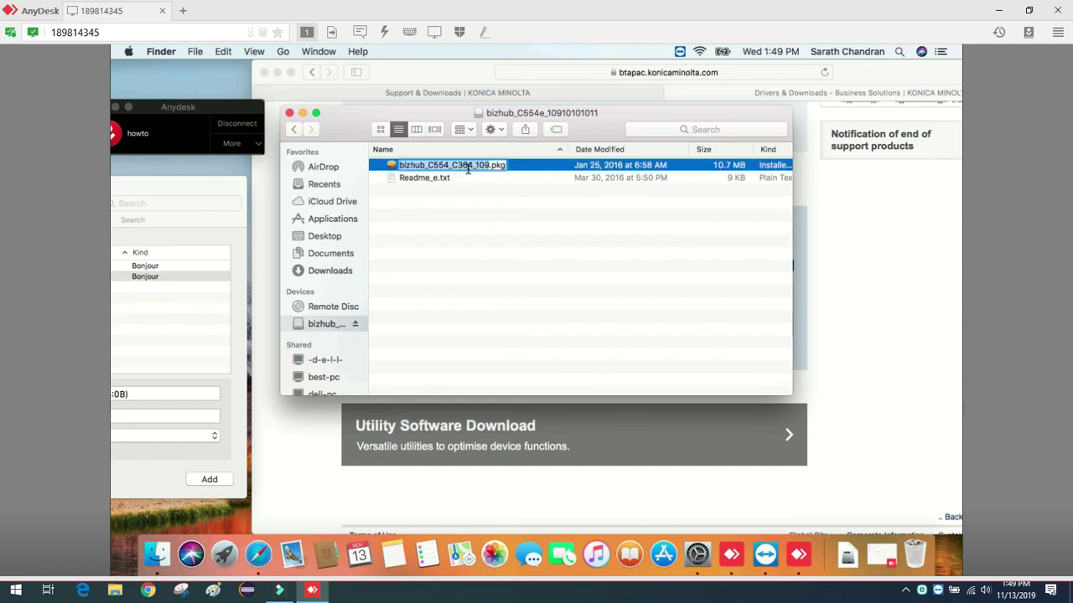
# Start the bizhub installer, pass Introduction and Read Me, and agree to the licence.
pyautogui.doubleClick(532, 173)
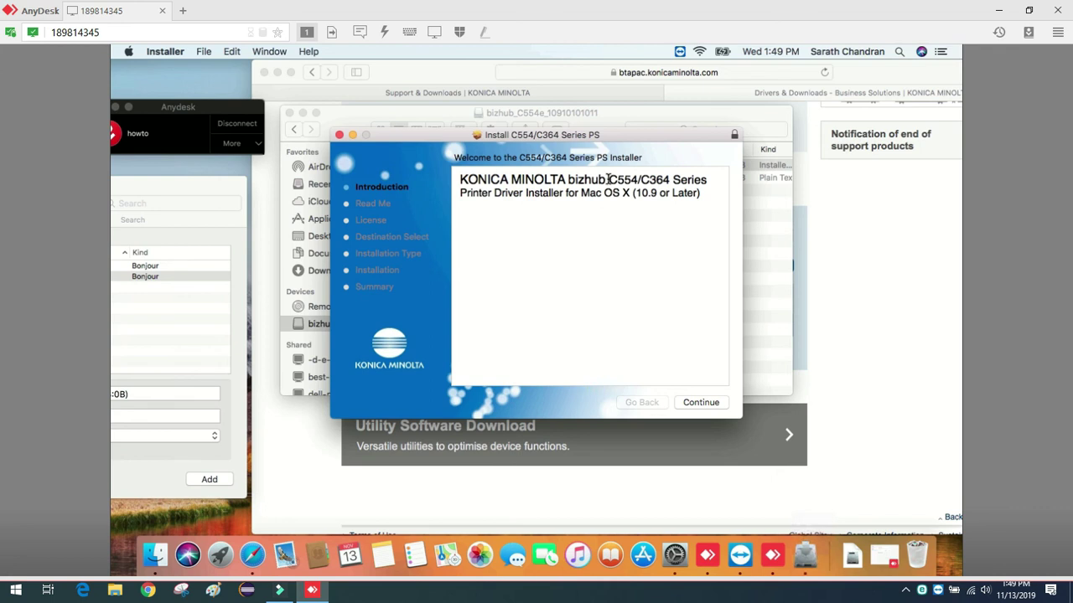
pyautogui.moveTo(609, 179); pyautogui.dragTo(681, 205)
pyautogui.click(685, 221)
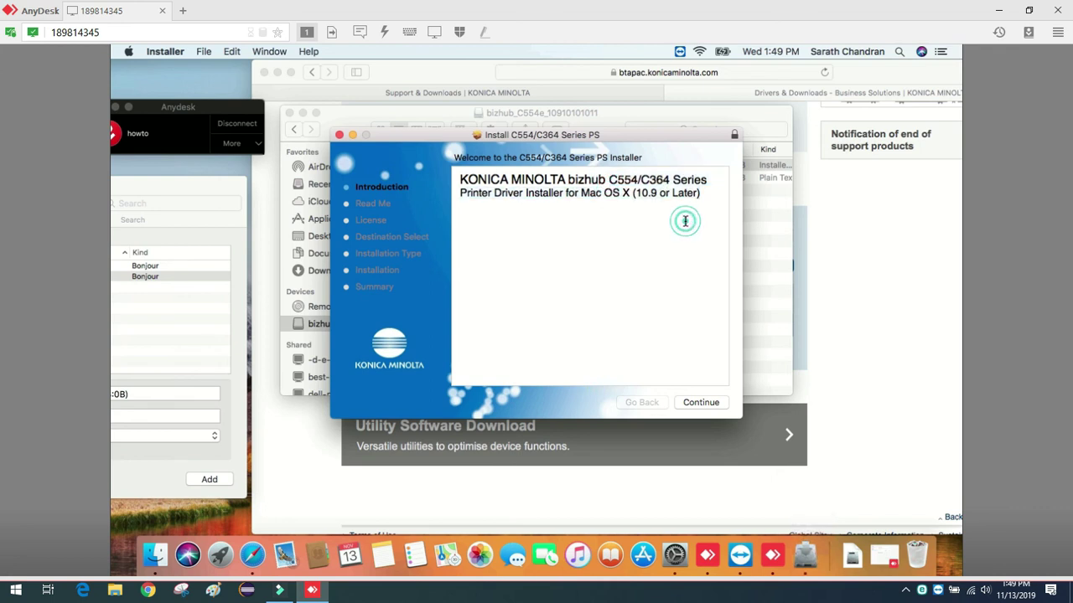
pyautogui.click(694, 406)
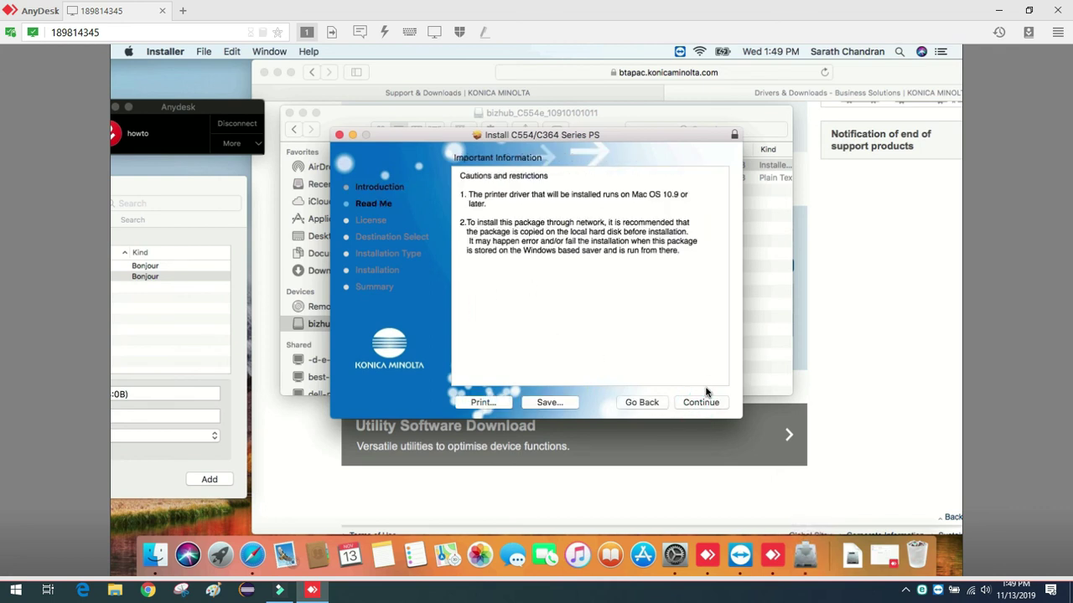
pyautogui.click(701, 404)
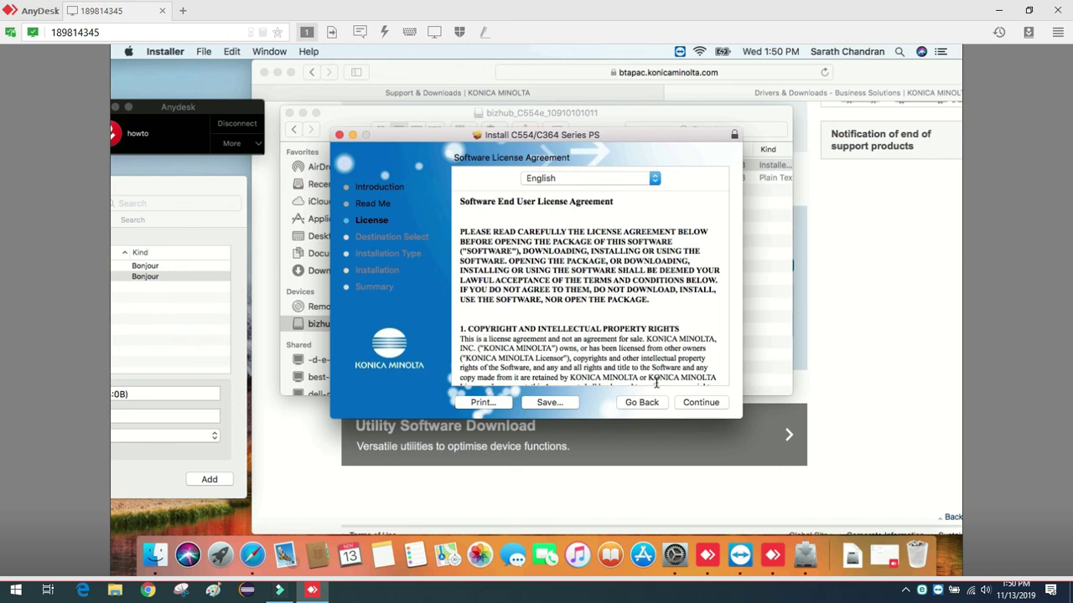
pyautogui.click(692, 403)
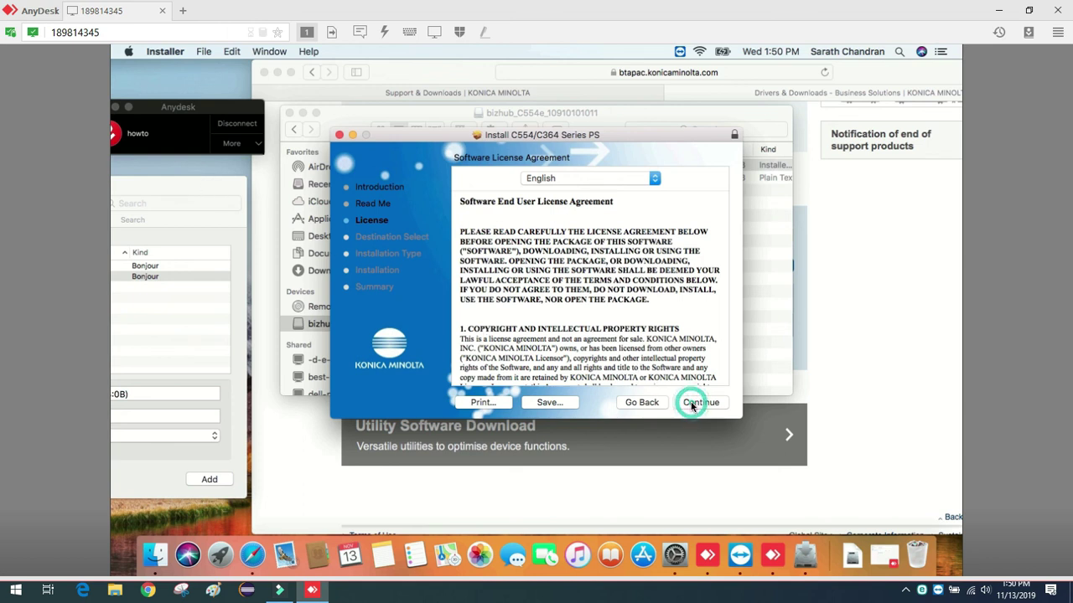
pyautogui.click(656, 243)
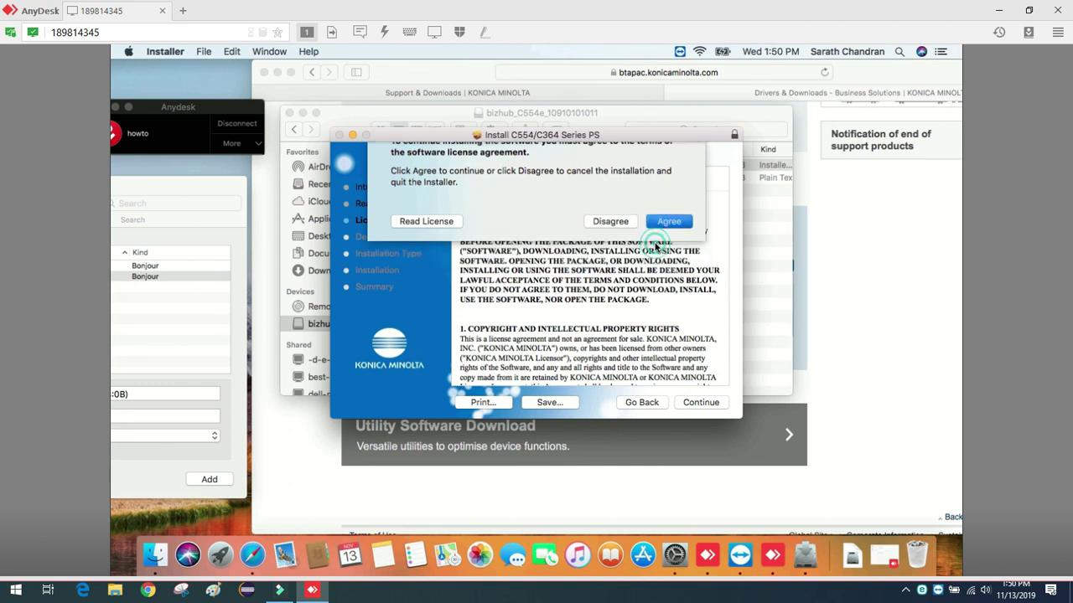
# Install the C554/C364 Series PS driver with authorisation, then close the finished installer.
pyautogui.click(699, 404)
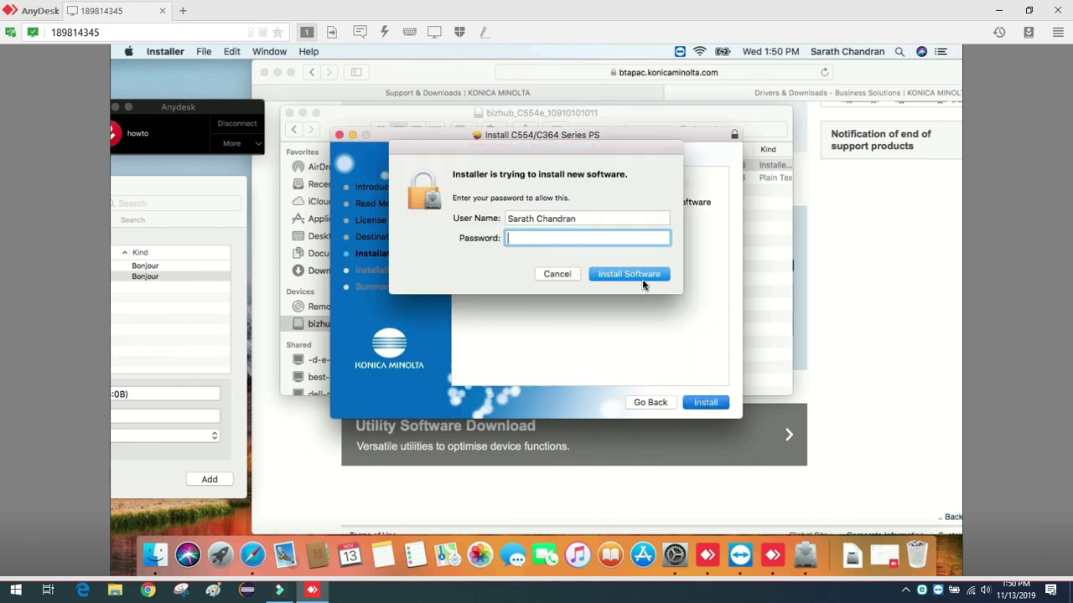
pyautogui.click(641, 278)
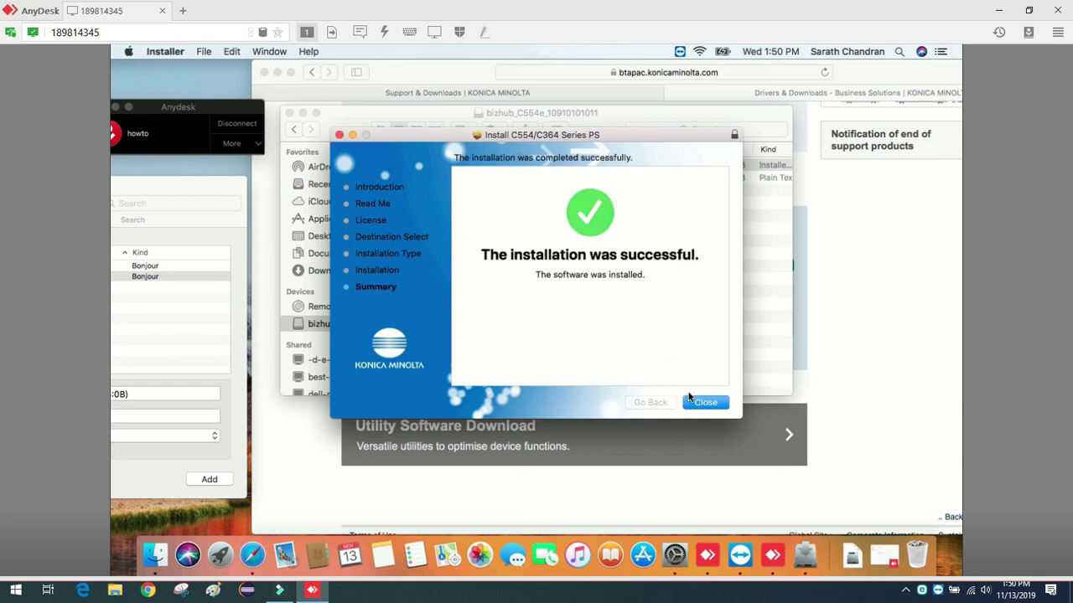
pyautogui.click(701, 406)
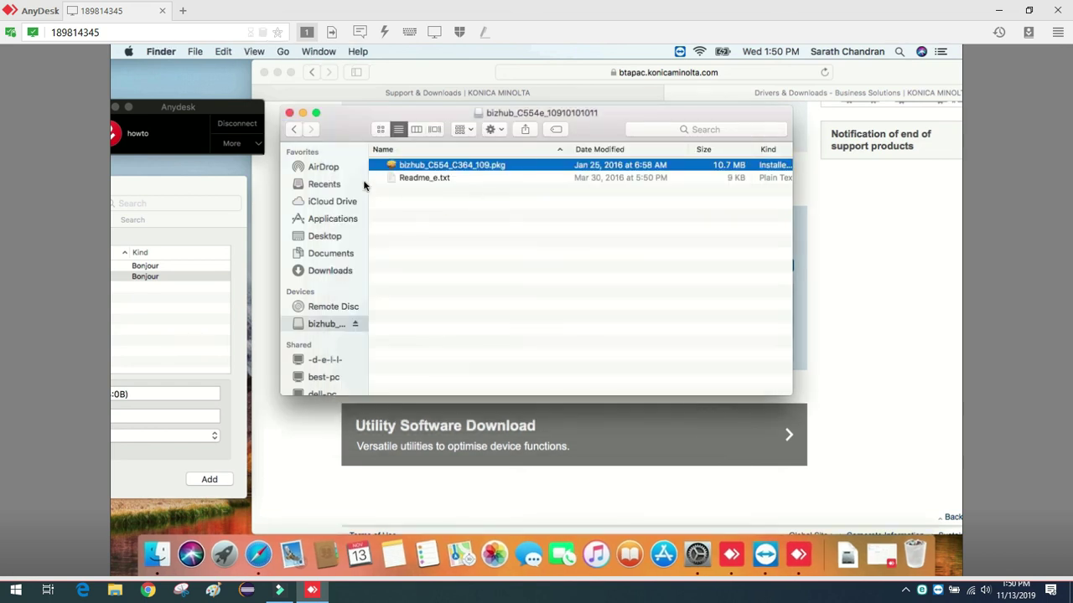
# Add the KONICA MINOLTA bizhub C224e with the C224e PS driver, accepting default installed options.
pyautogui.click(289, 112)
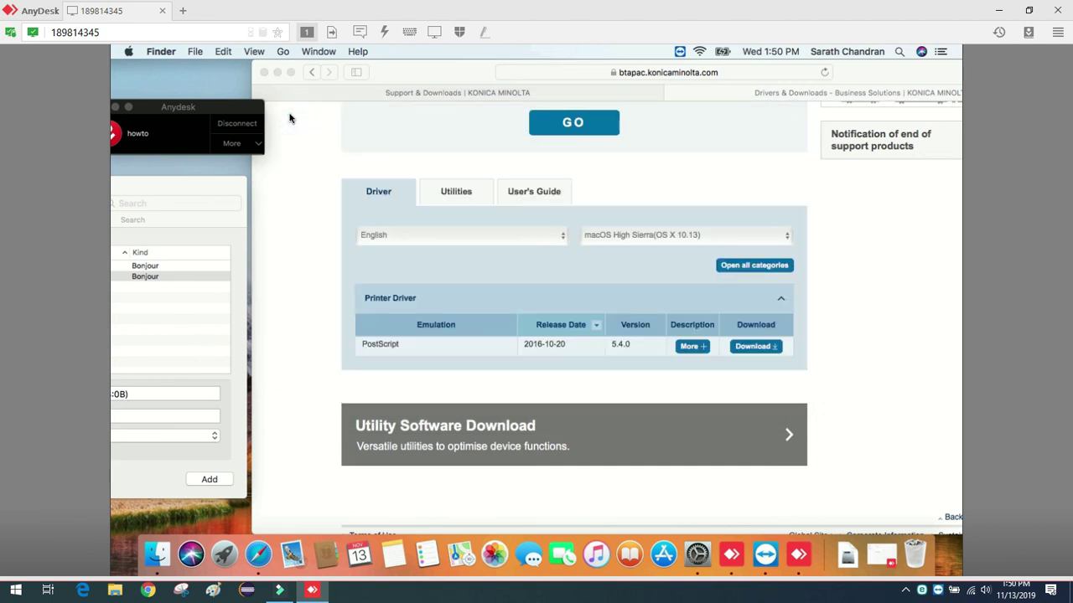
pyautogui.moveTo(175, 183); pyautogui.dragTo(515, 187)
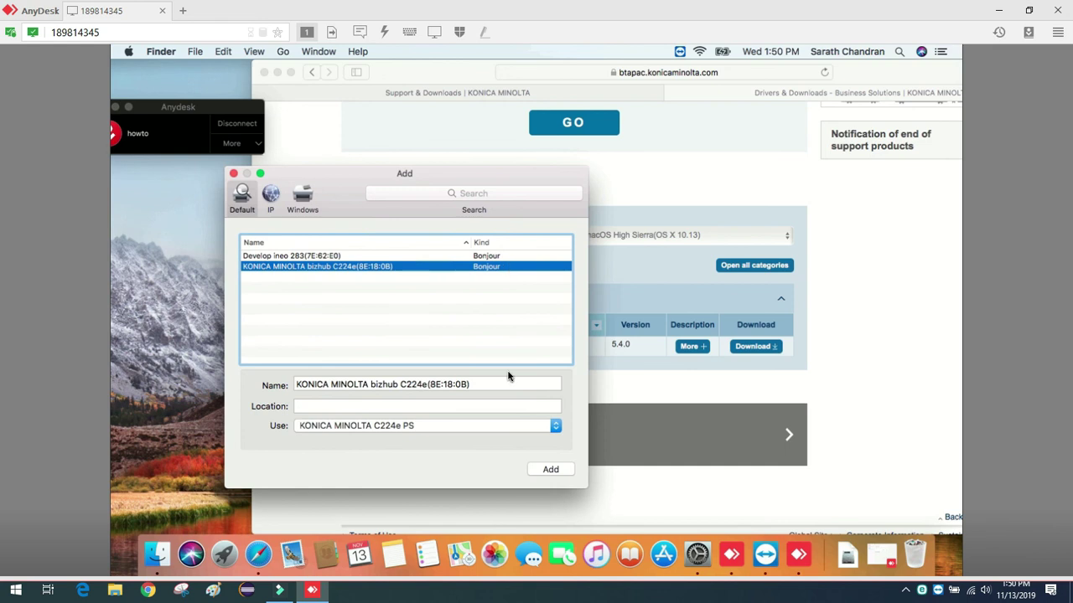
pyautogui.click(548, 470)
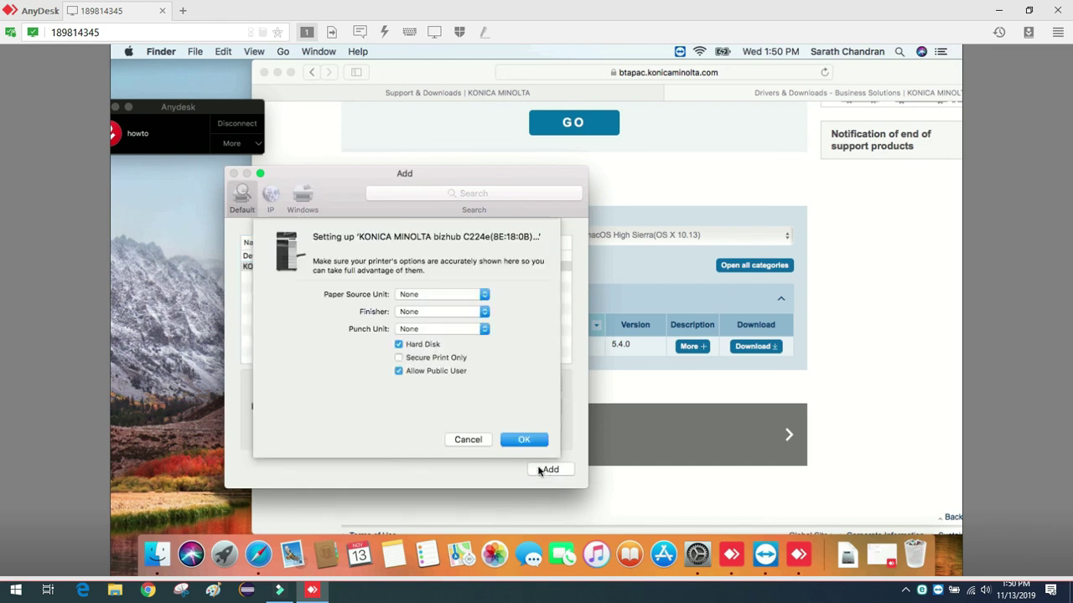
pyautogui.click(515, 441)
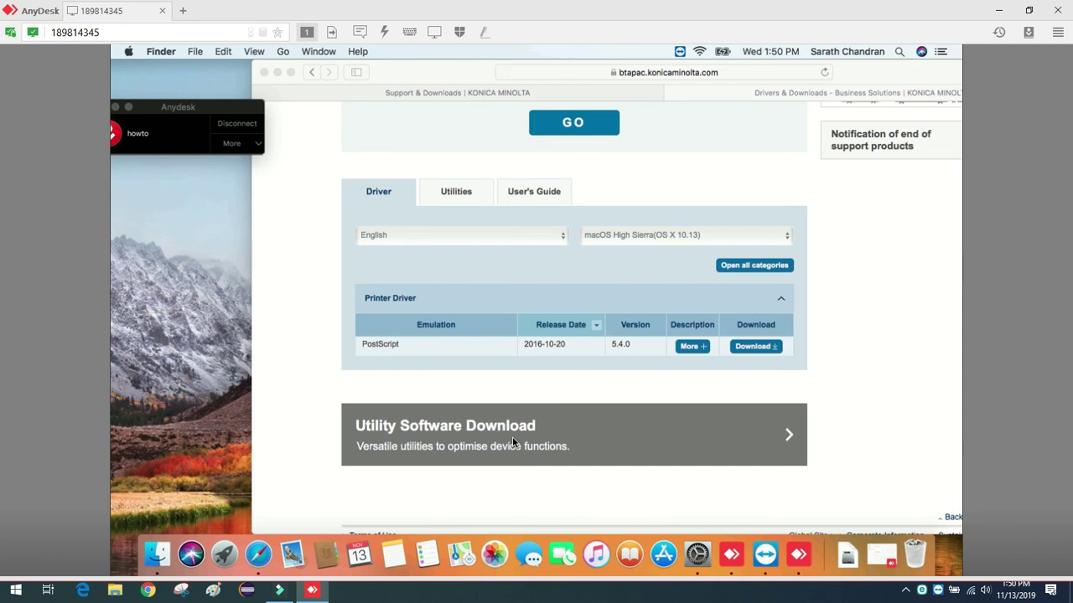
# Print the Konica Minolta drivers page to the bizhub C224e with Default Settings.
pyautogui.click(279, 253)
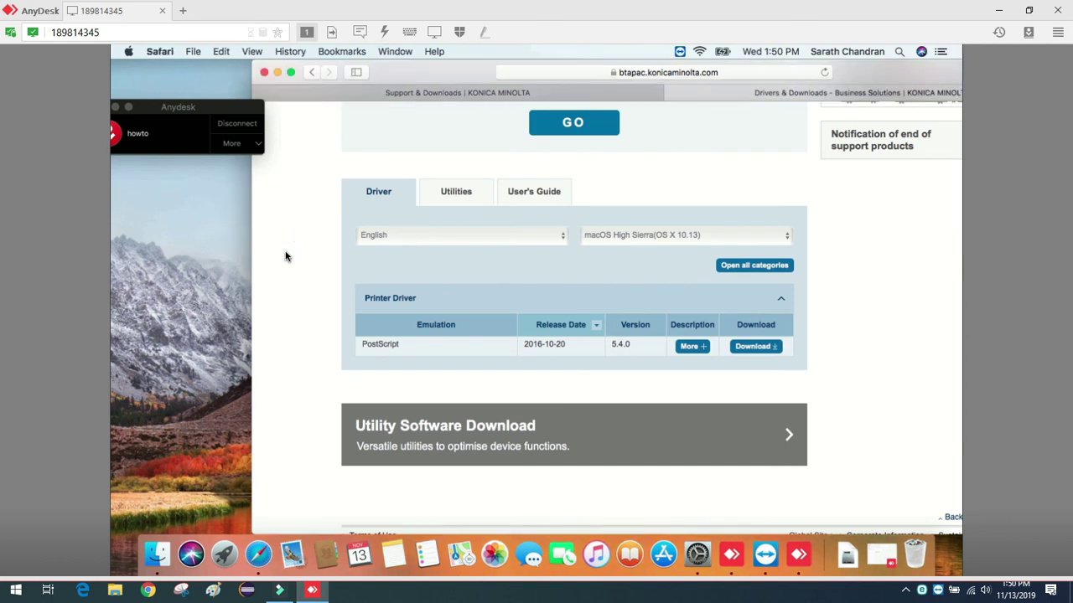
pyautogui.hotkey('ctrl', 'p')
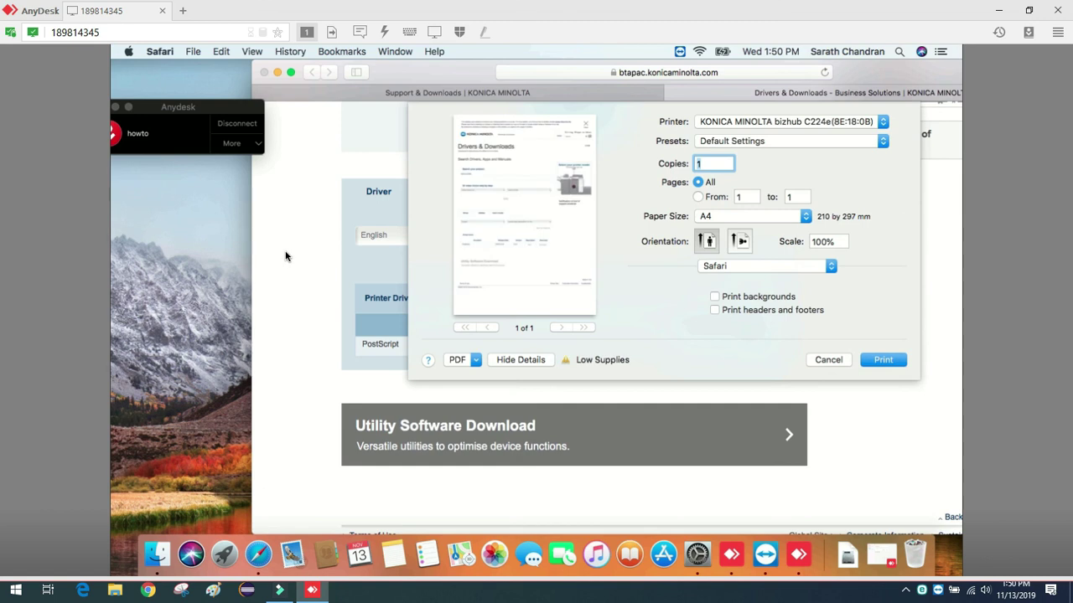
pyautogui.press('Return')
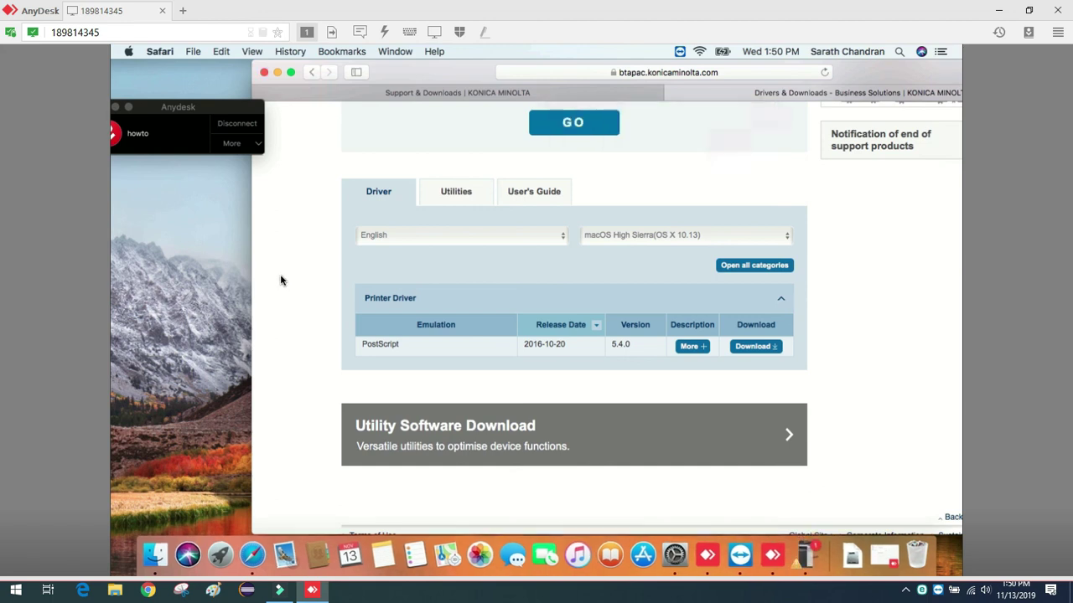
# Load the printer's PageScope Web Connection login page at 192.168.2.199.
pyautogui.click(446, 94)
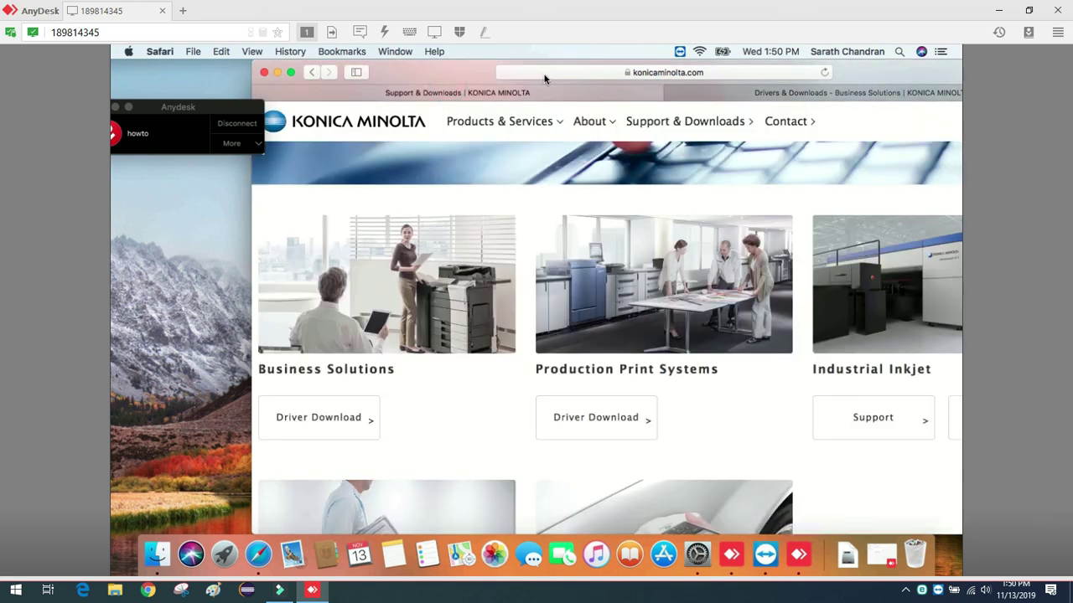
pyautogui.click(545, 74)
pyautogui.write('192.168.2.199/')
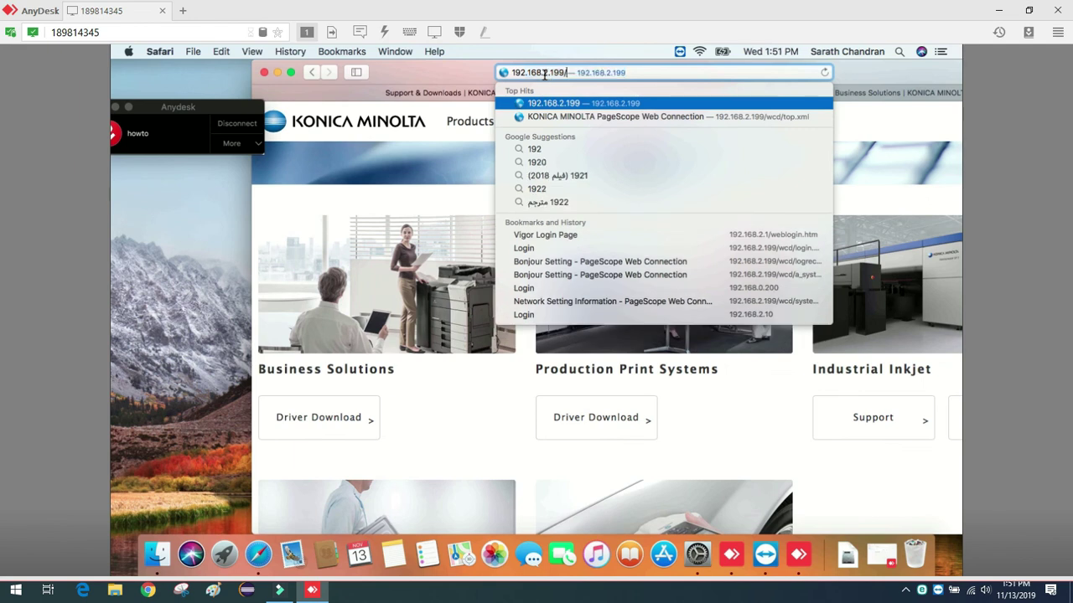
pyautogui.press('Right')
pyautogui.write('/')
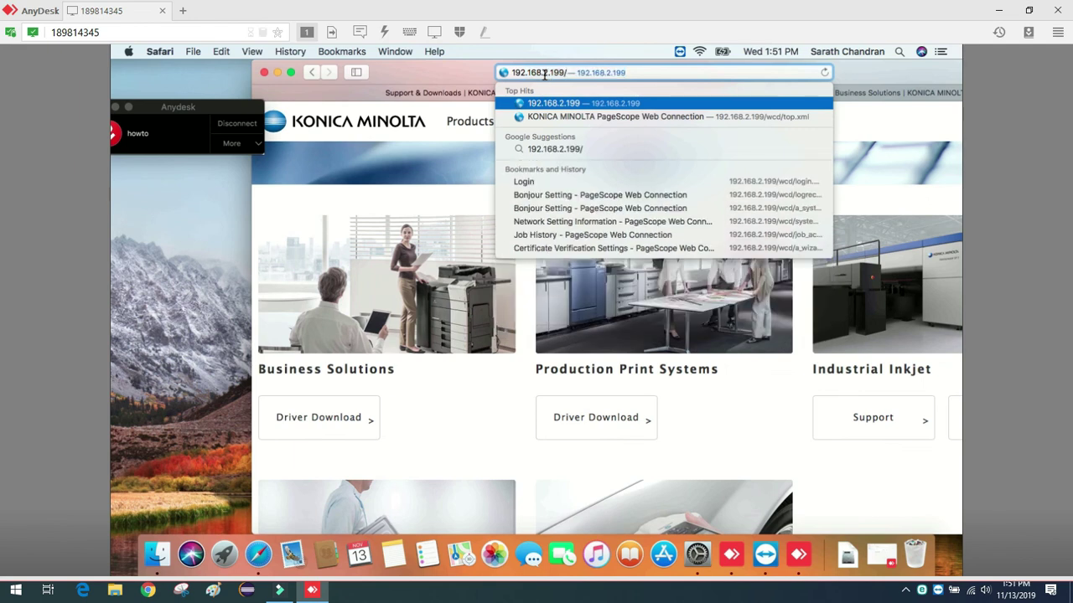
pyautogui.press('Return')
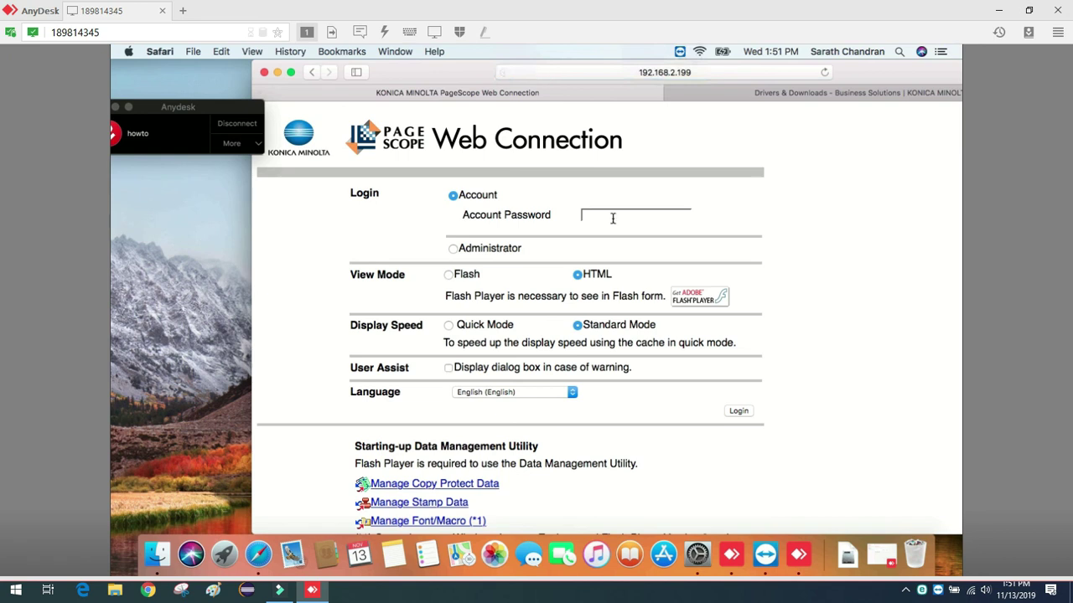
# Log in to PageScope with the account password, declining to update the saved password.
pyautogui.click(731, 414)
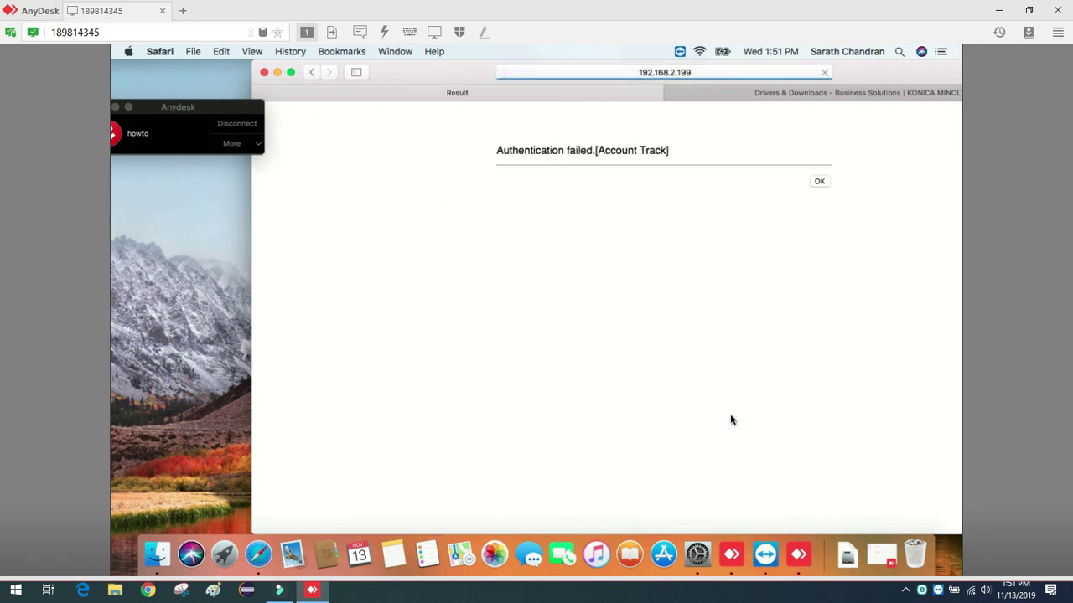
pyautogui.click(823, 186)
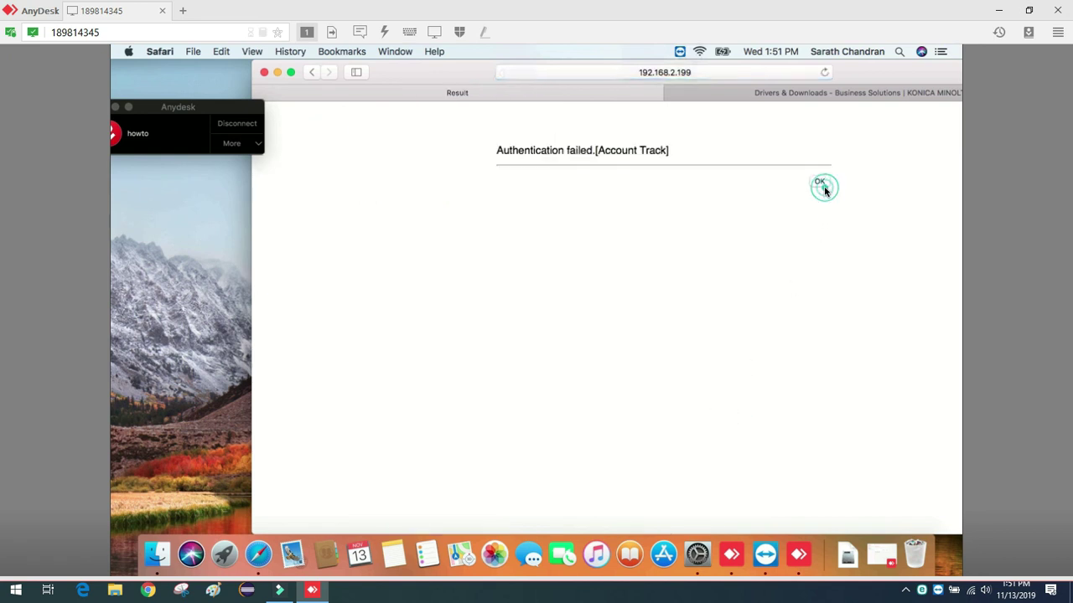
pyautogui.click(671, 213)
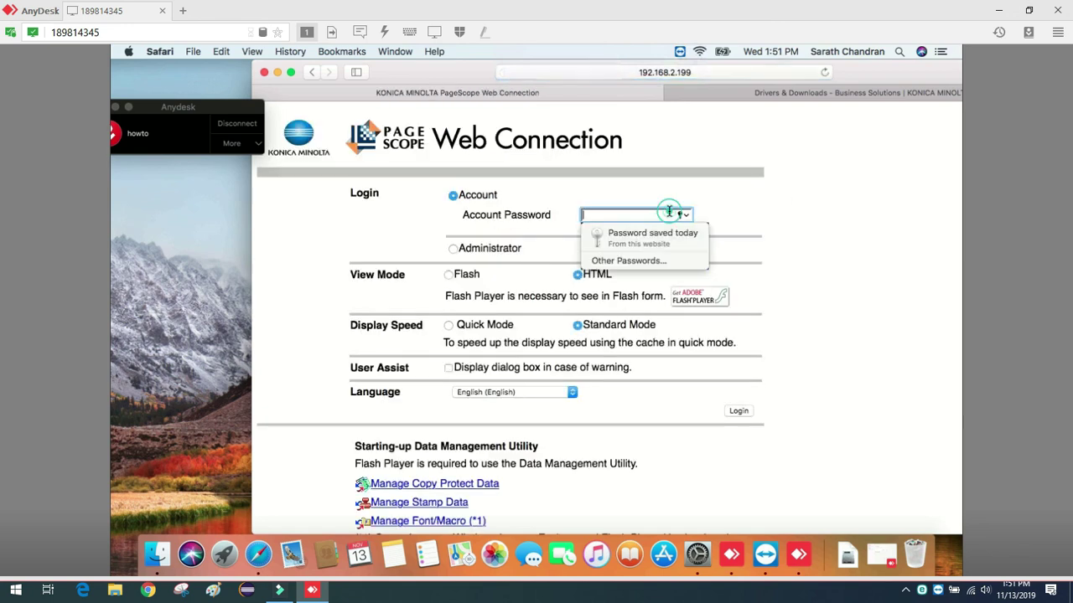
pyautogui.write('1')
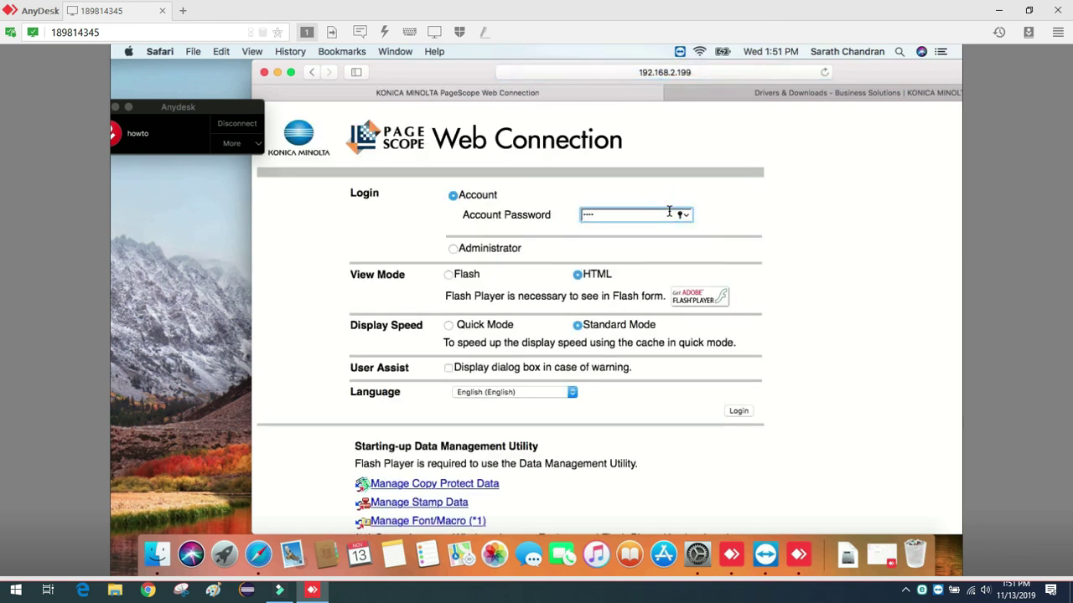
pyautogui.click(738, 410)
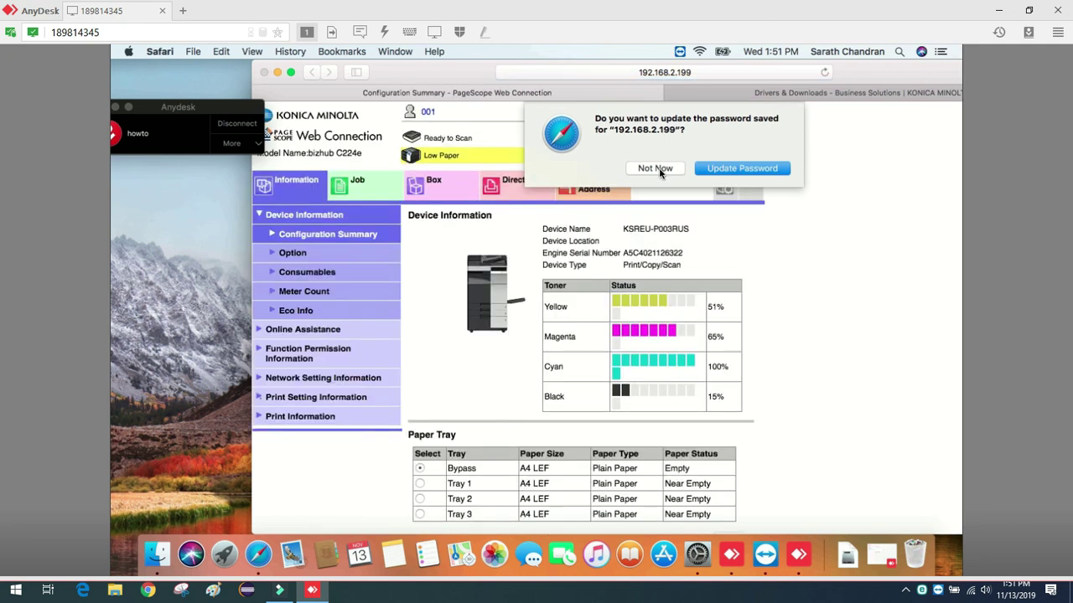
pyautogui.click(655, 168)
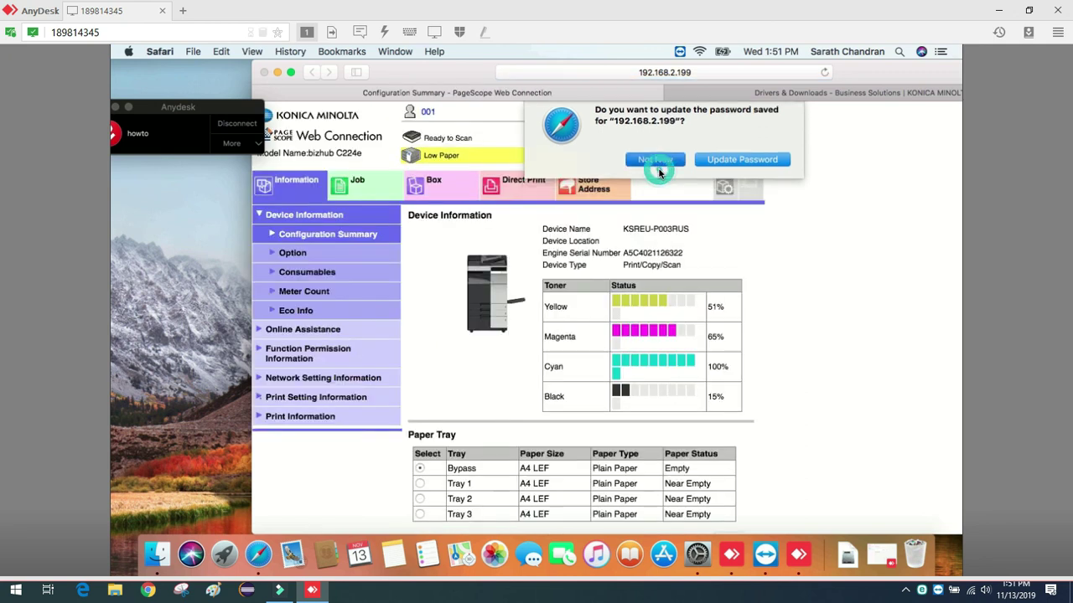
# Open job 949 in Job History and confirm its result reads Job Complete.
pyautogui.click(358, 186)
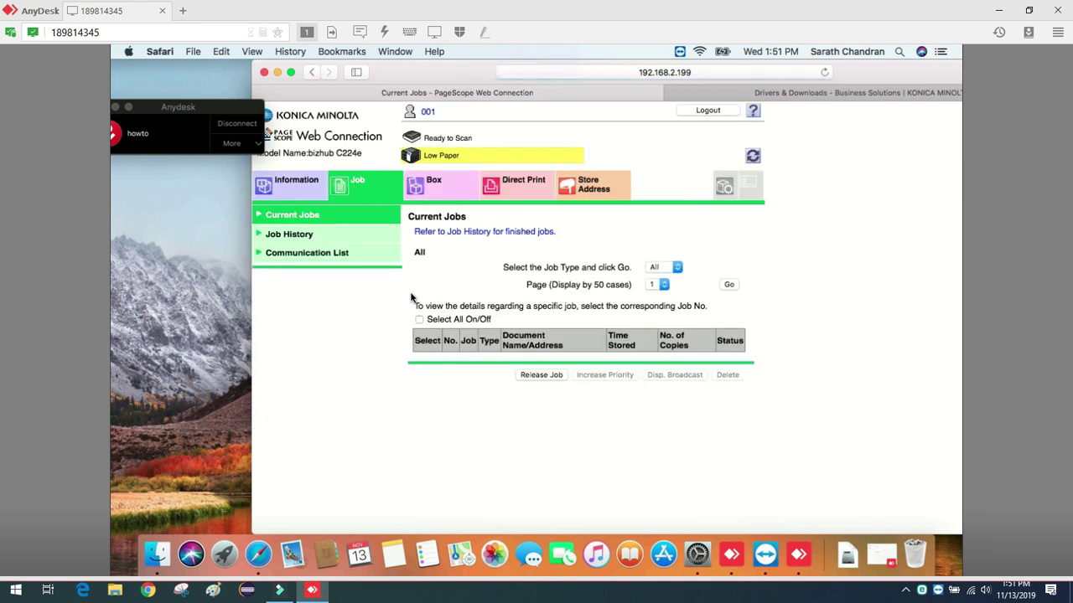
pyautogui.click(303, 236)
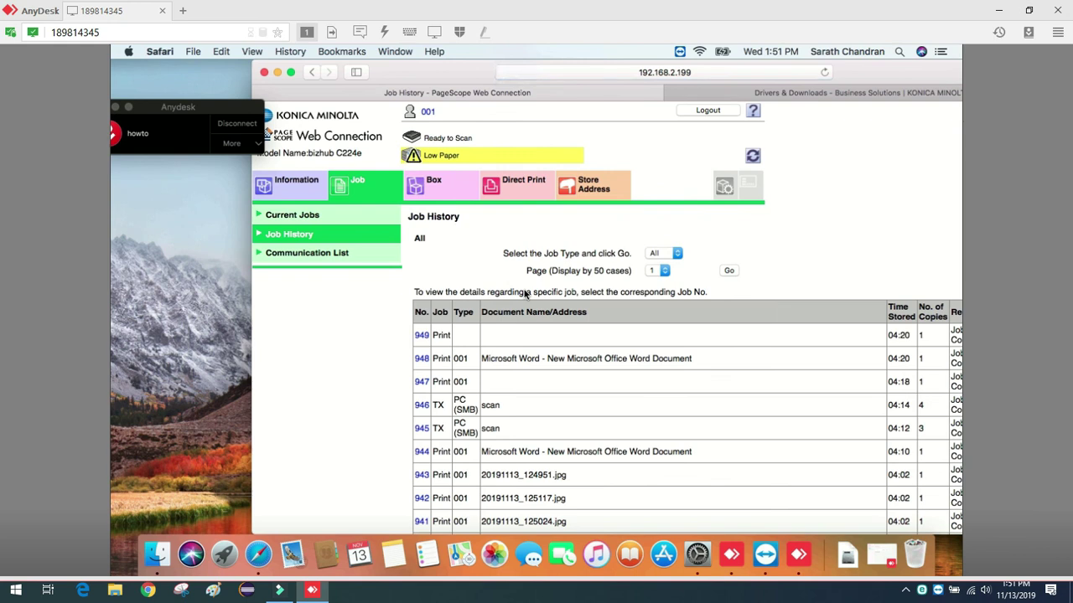
pyautogui.click(422, 338)
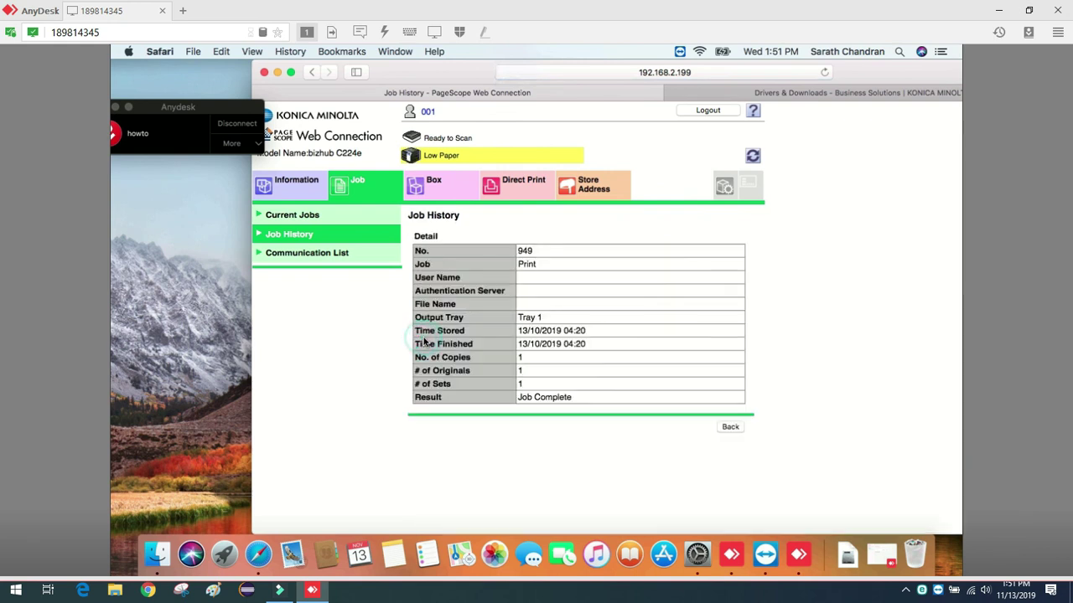
pyautogui.click(589, 395)
pyautogui.tripleClick(522, 404)
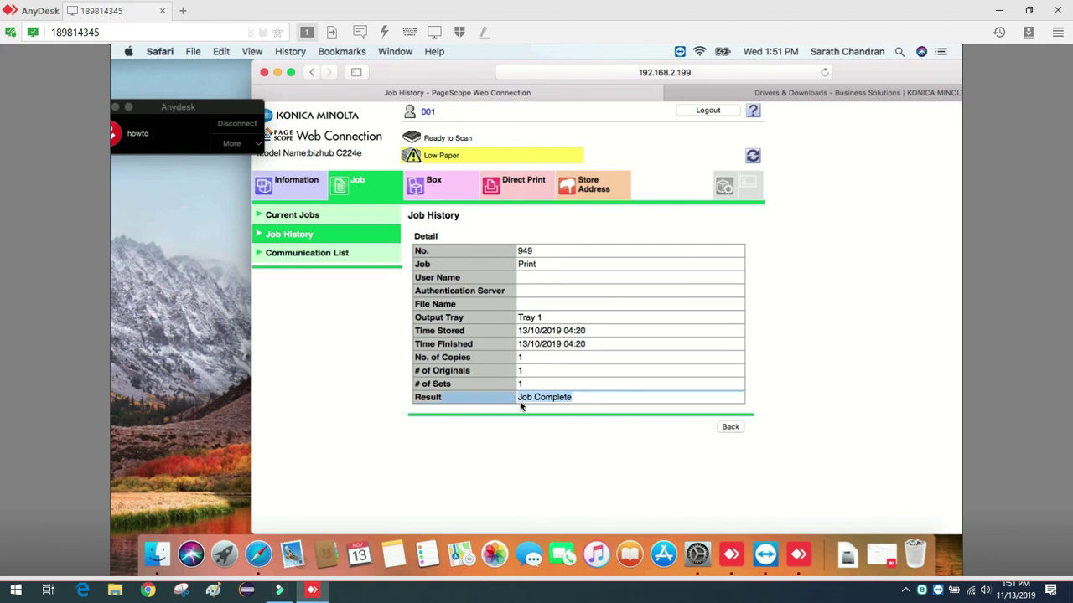